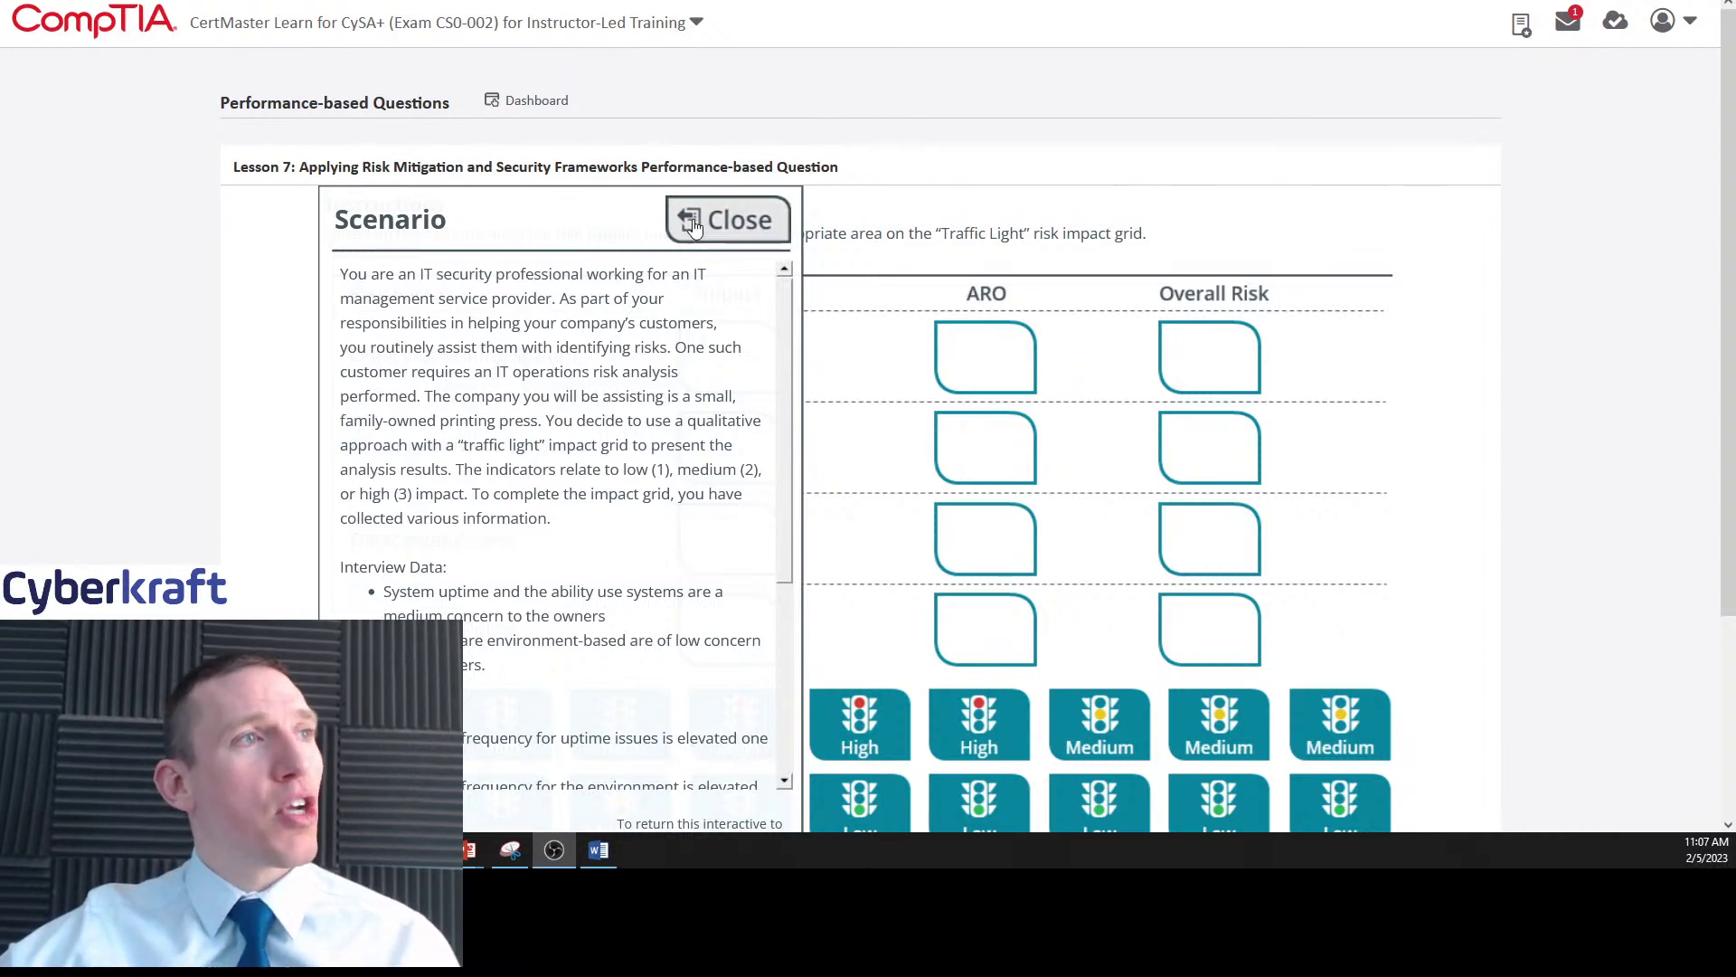
- Close the scenario and examine the risk impact grid's factors, its Impact, ARO and Overall Risk columns, and the High, Medium and Low indicators
{"action": "left_click", "coordinate": [737, 220]}
{"action": "scroll", "coordinate": [1433, 434], "scroll_direction": "down", "scroll_amount": 1}
{"action": "scroll", "coordinate": [1451, 457], "scroll_direction": "up", "scroll_amount": 1}
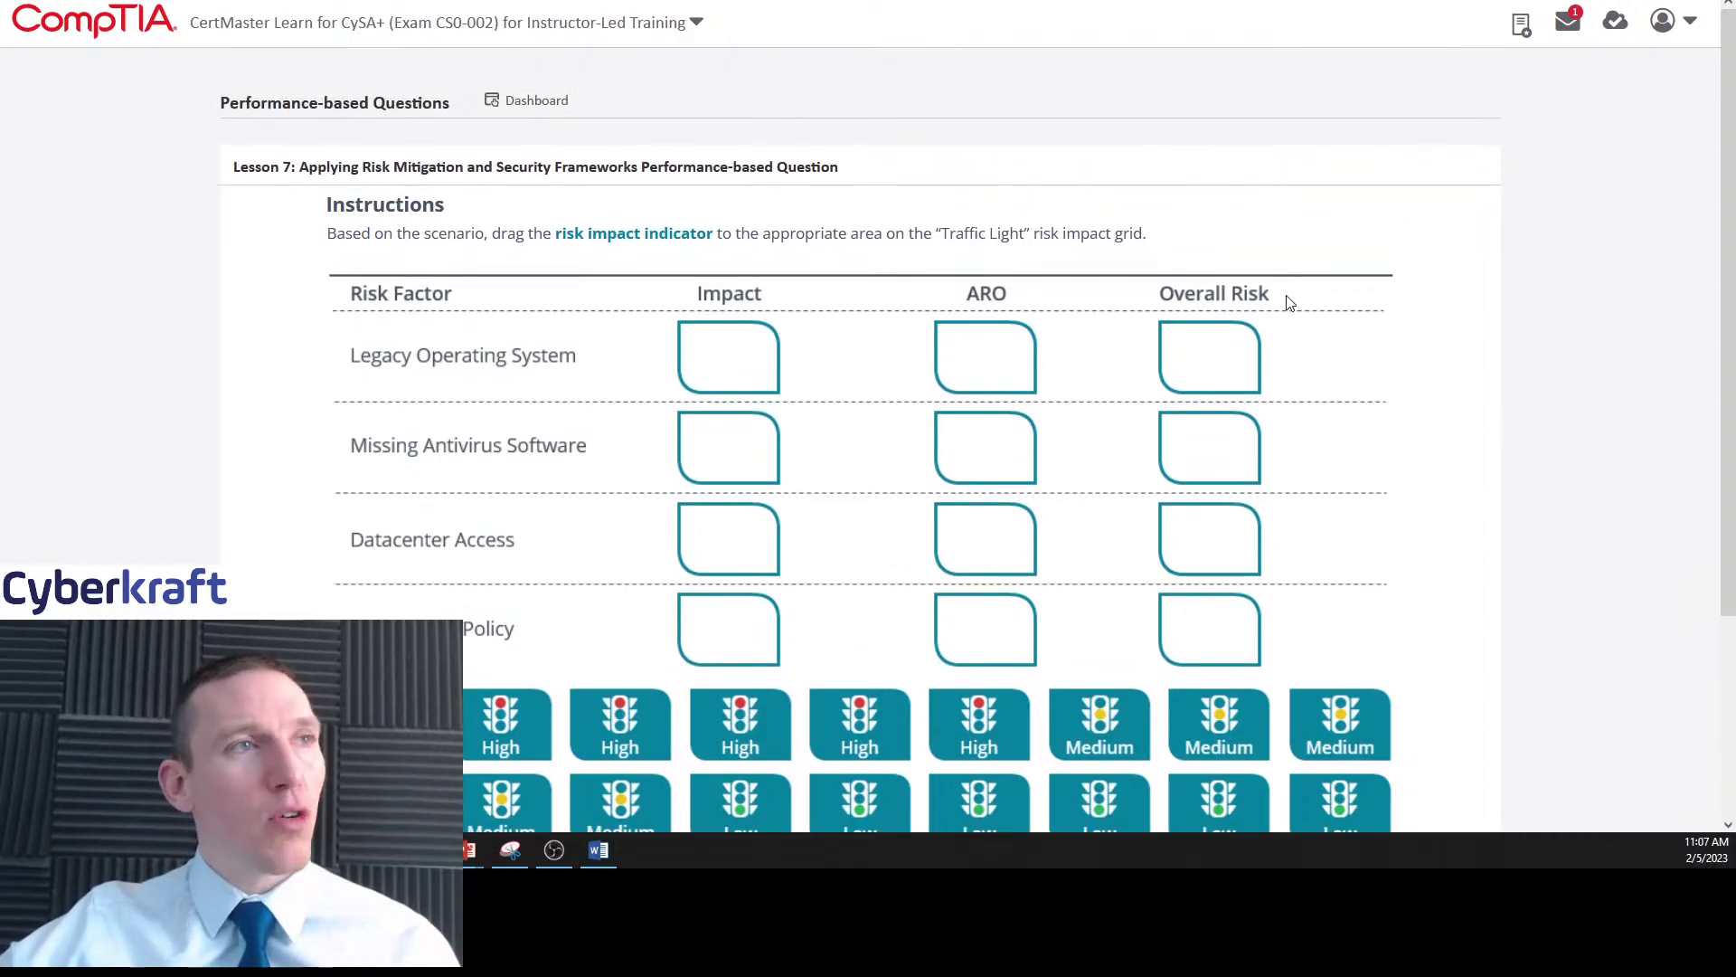
{"action": "scroll", "coordinate": [1397, 316], "scroll_direction": "down", "scroll_amount": 1}
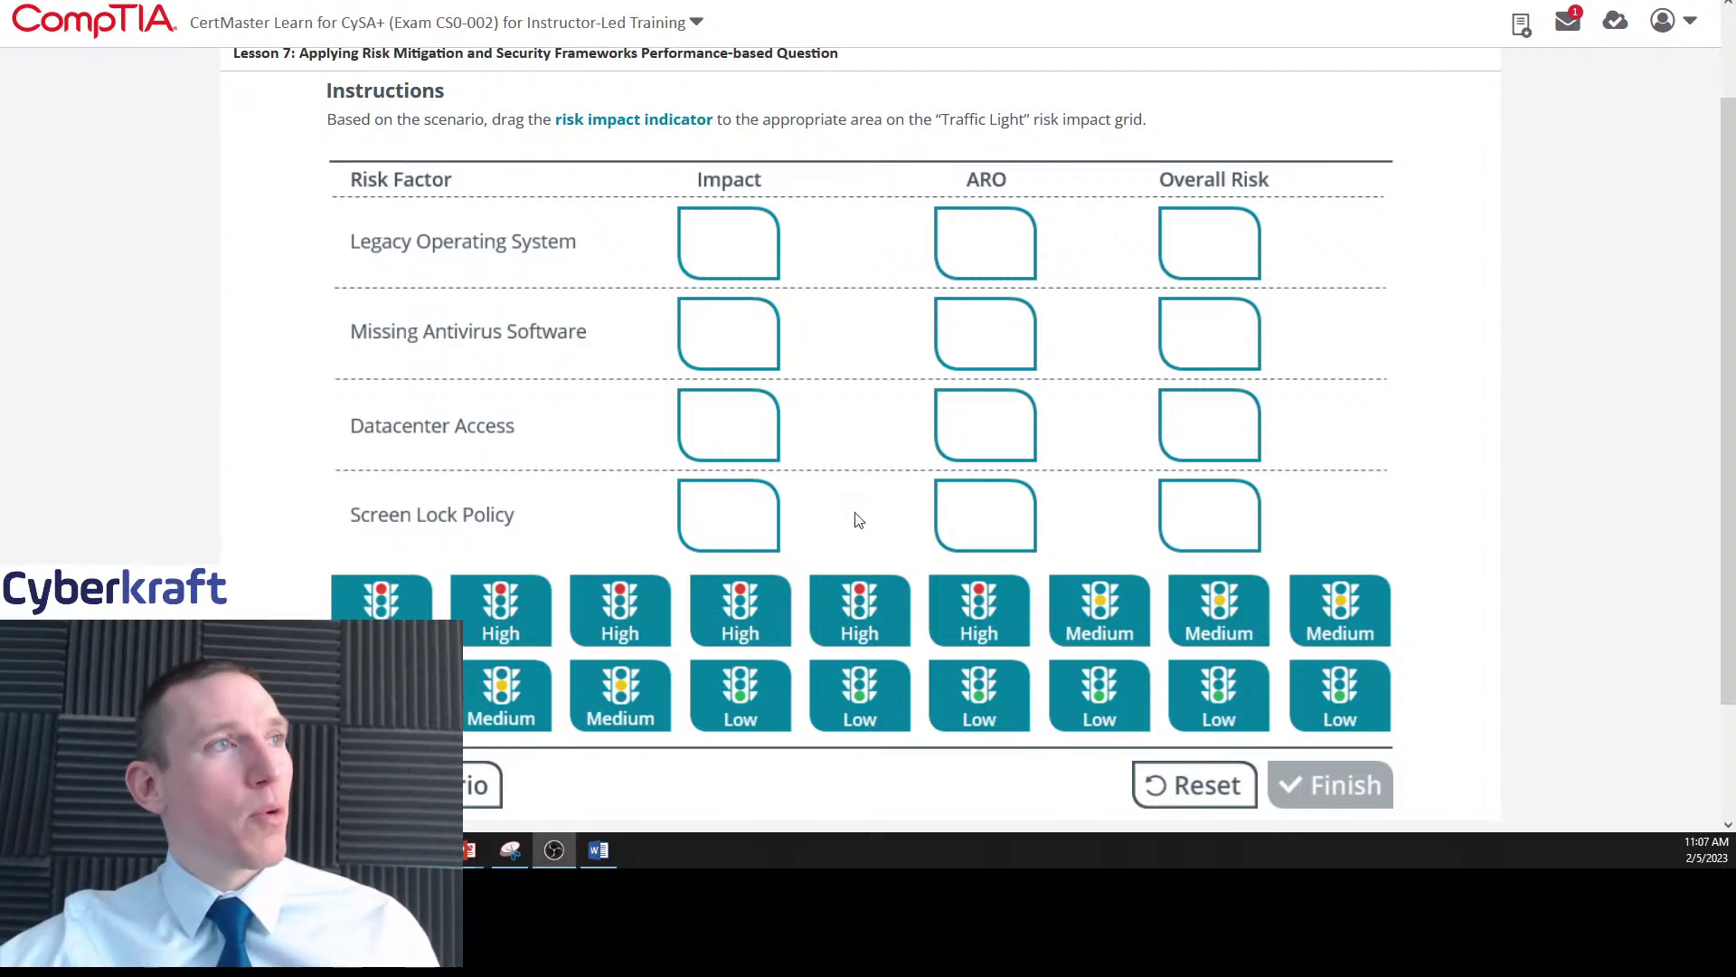
{"action": "scroll", "coordinate": [395, 452], "scroll_direction": "up", "scroll_amount": 1}
{"action": "scroll", "coordinate": [395, 452], "scroll_direction": "down", "scroll_amount": 1}
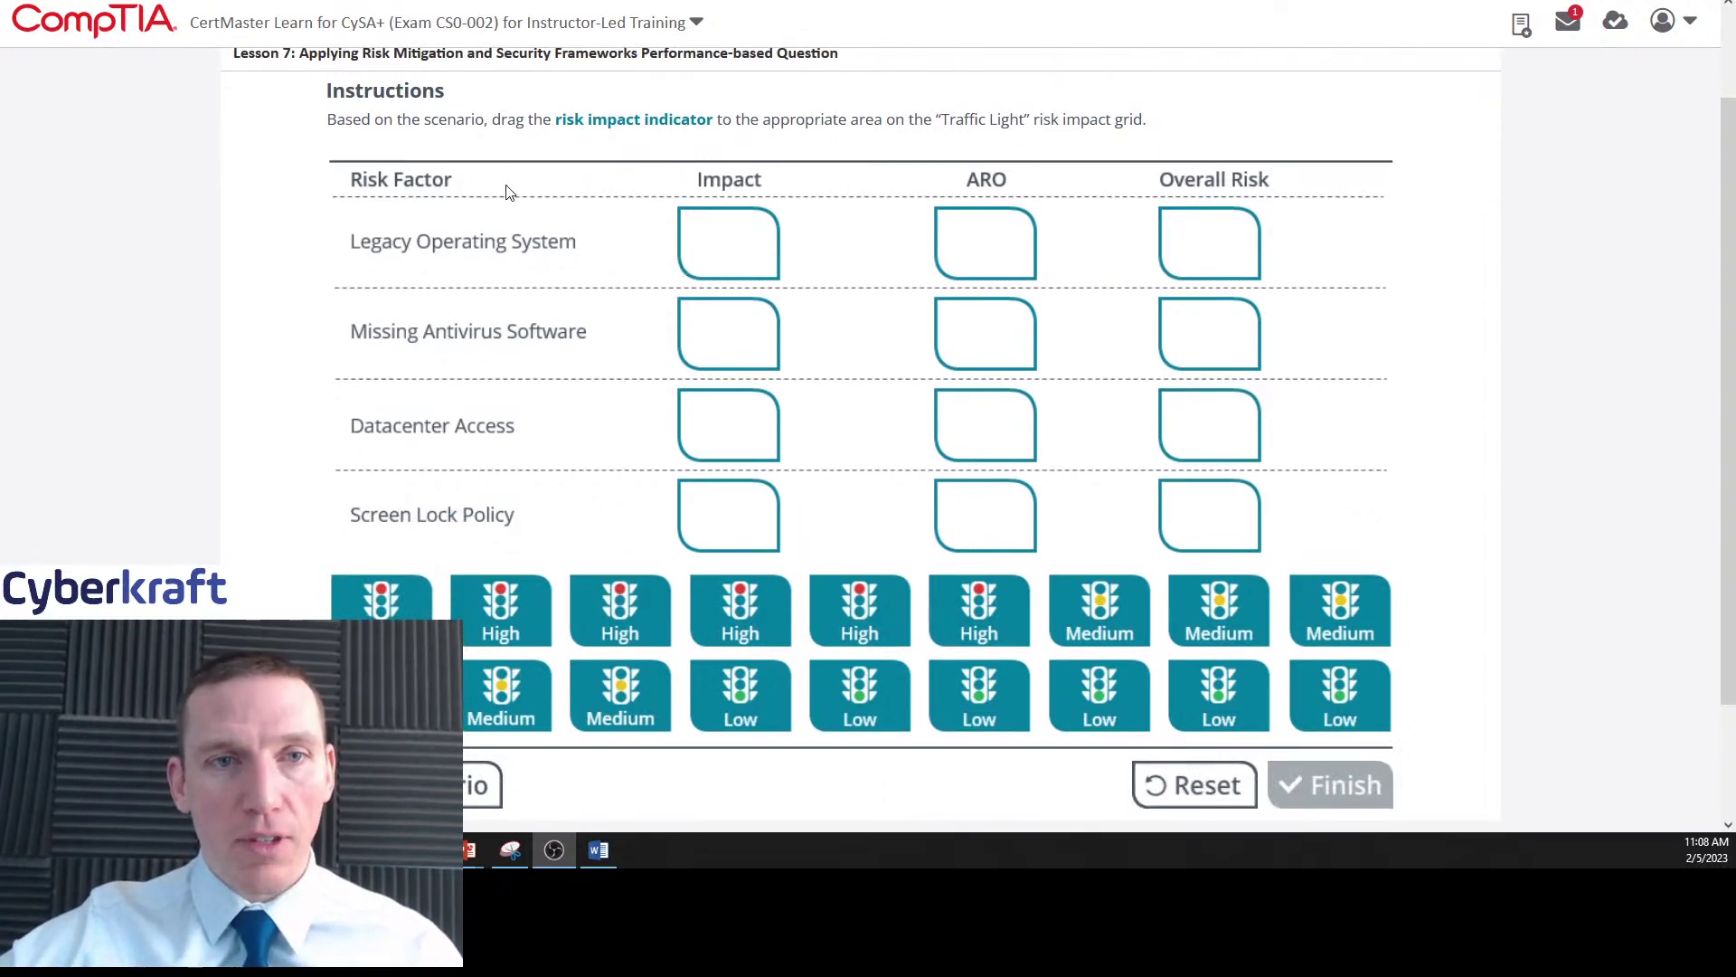
{"action": "scroll", "coordinate": [479, 199], "scroll_direction": "up", "scroll_amount": 1}
{"action": "scroll", "coordinate": [450, 241], "scroll_direction": "down", "scroll_amount": 1}
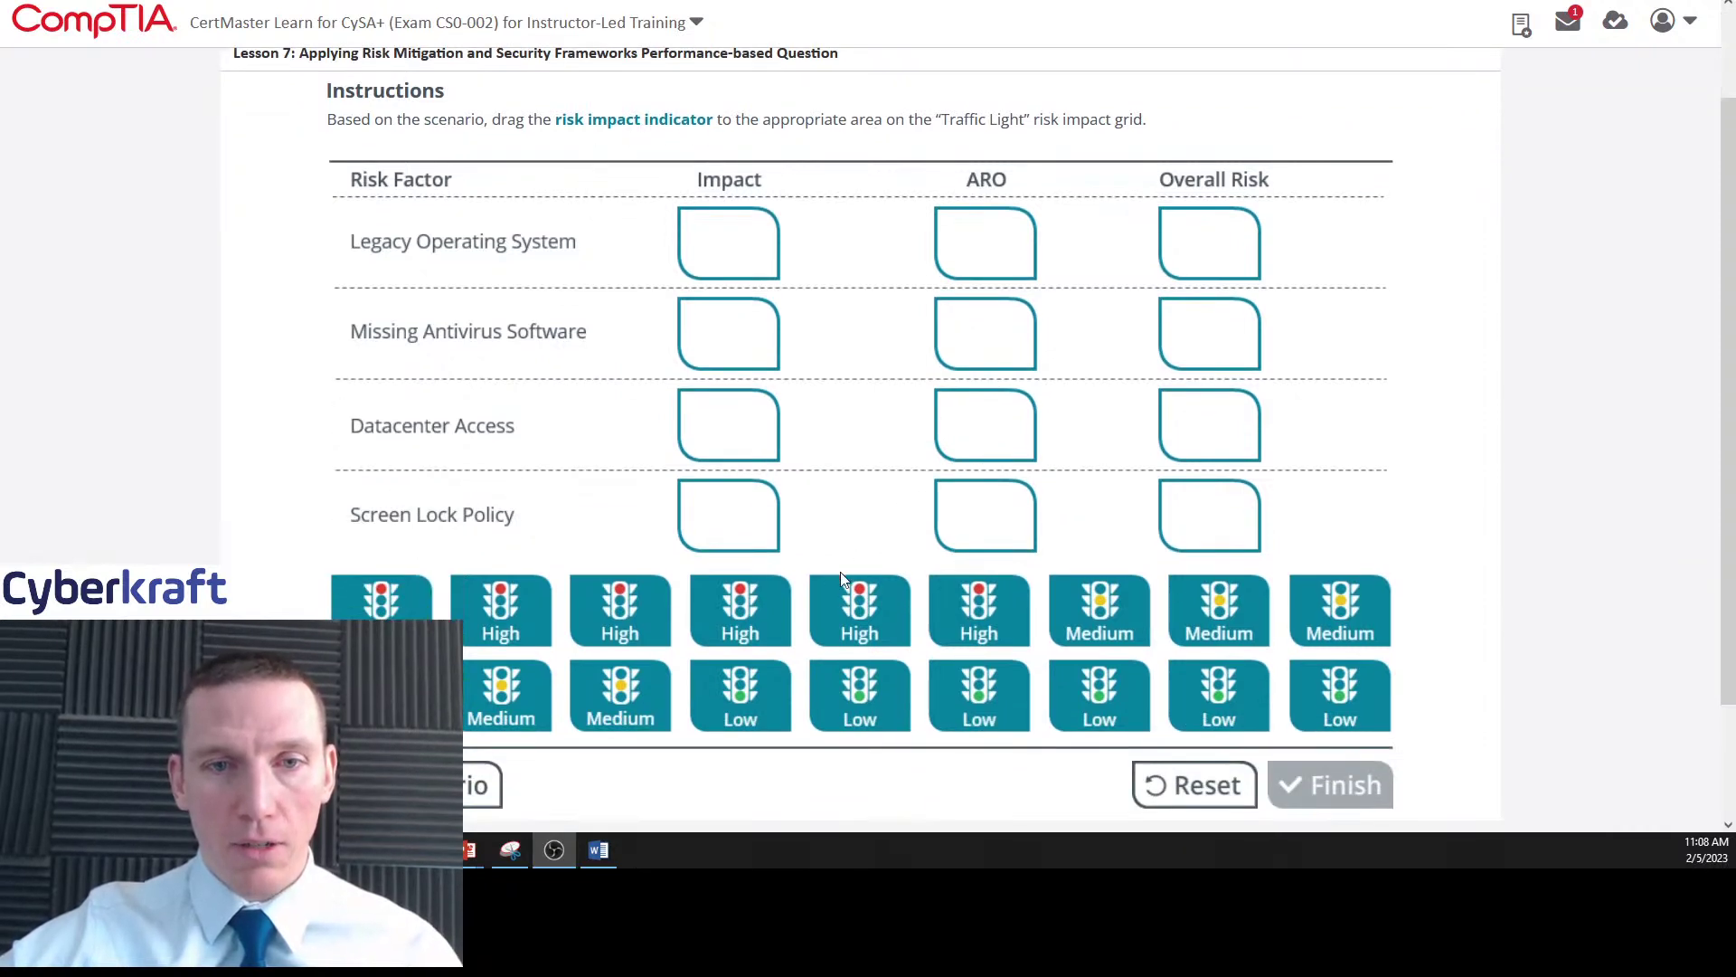
{"action": "left_click_drag", "start_coordinate": [877, 612], "coordinate": [895, 579]}
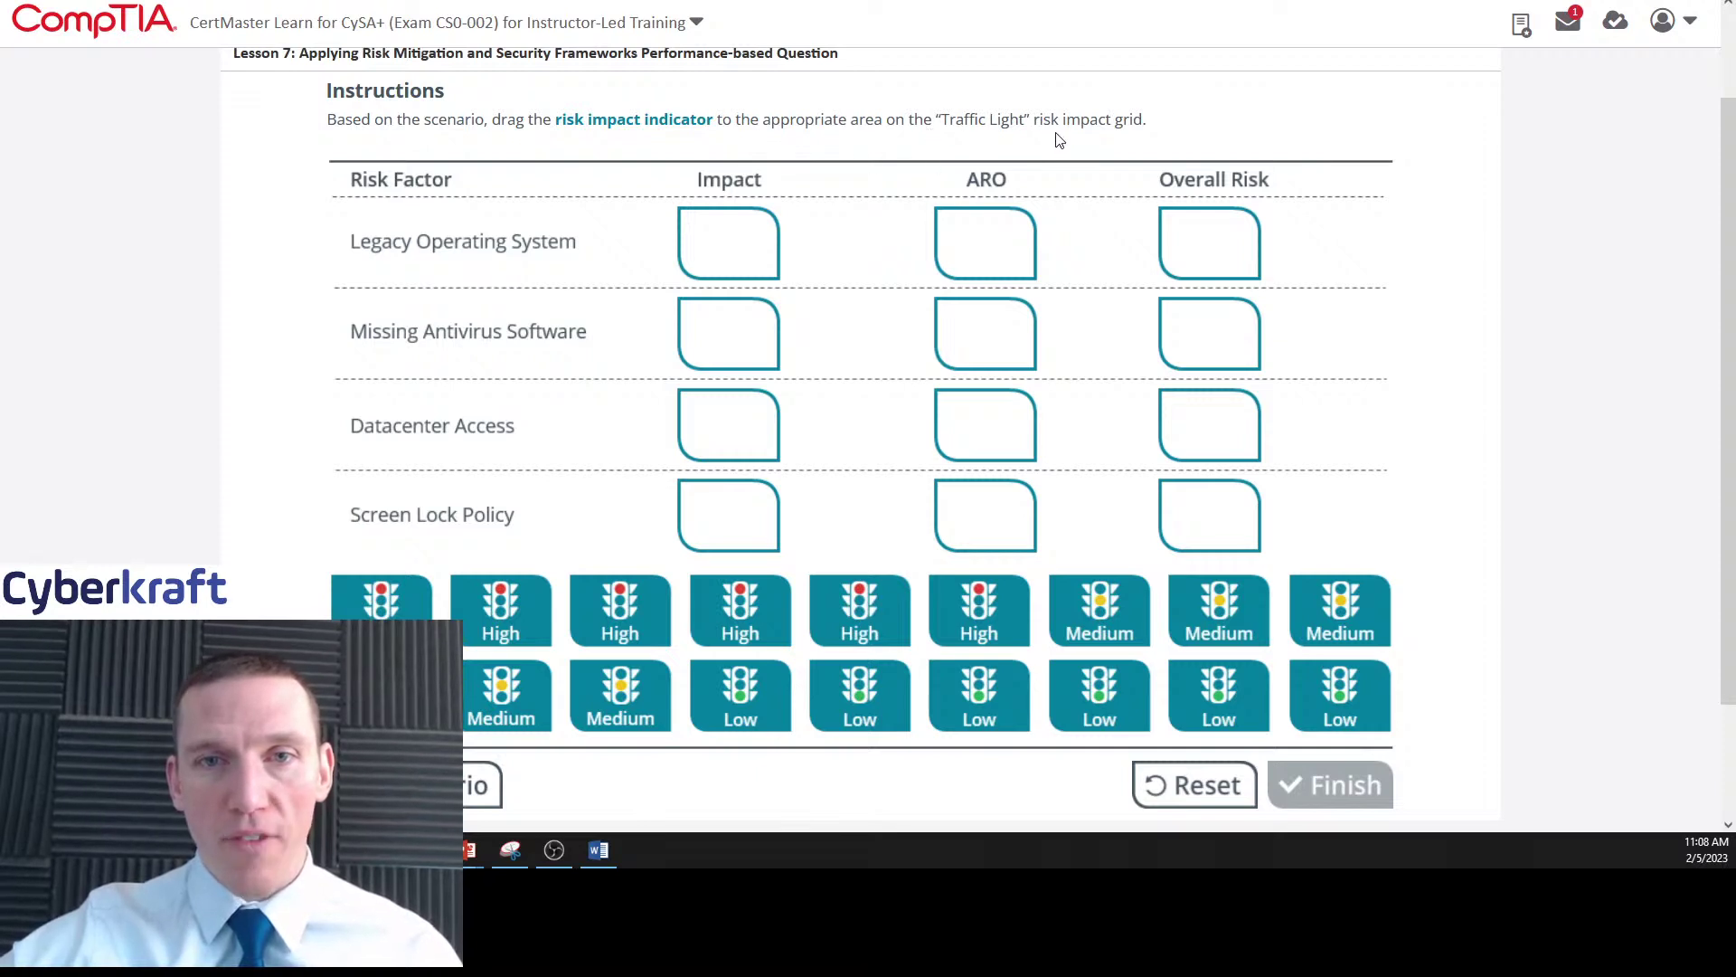
{"action": "scroll", "coordinate": [833, 523], "scroll_direction": "down", "scroll_amount": 1}
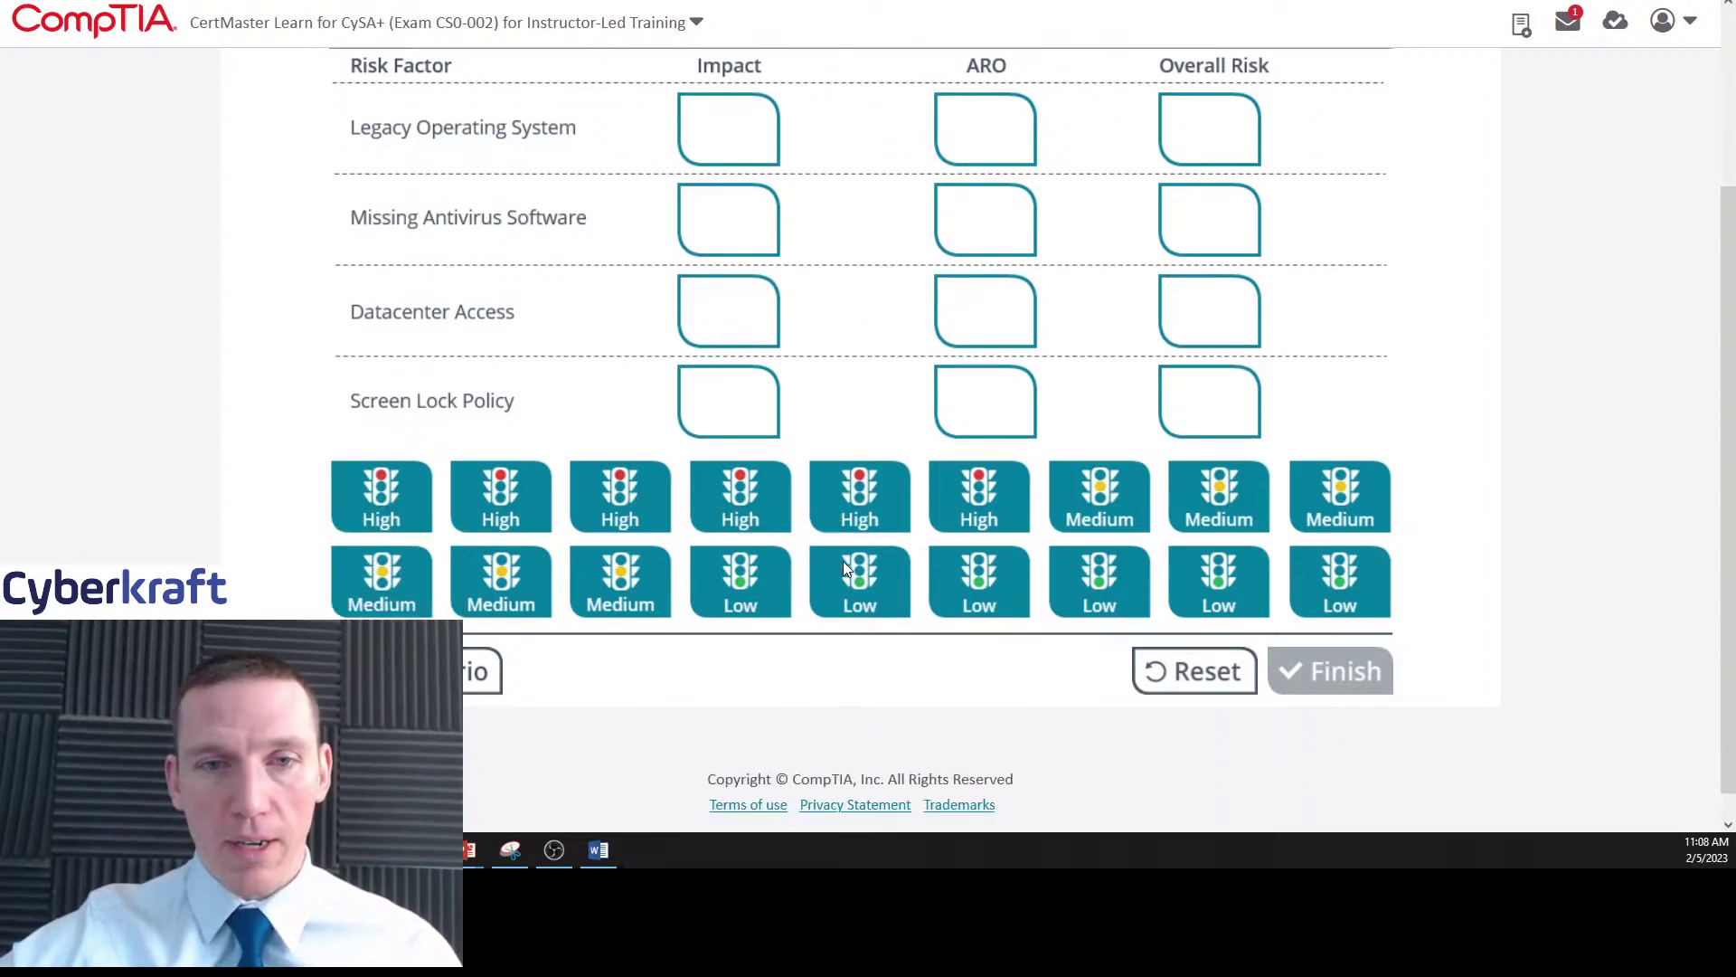
{"action": "scroll", "coordinate": [863, 617], "scroll_direction": "up", "scroll_amount": 2}
{"action": "scroll", "coordinate": [861, 624], "scroll_direction": "down", "scroll_amount": 1}
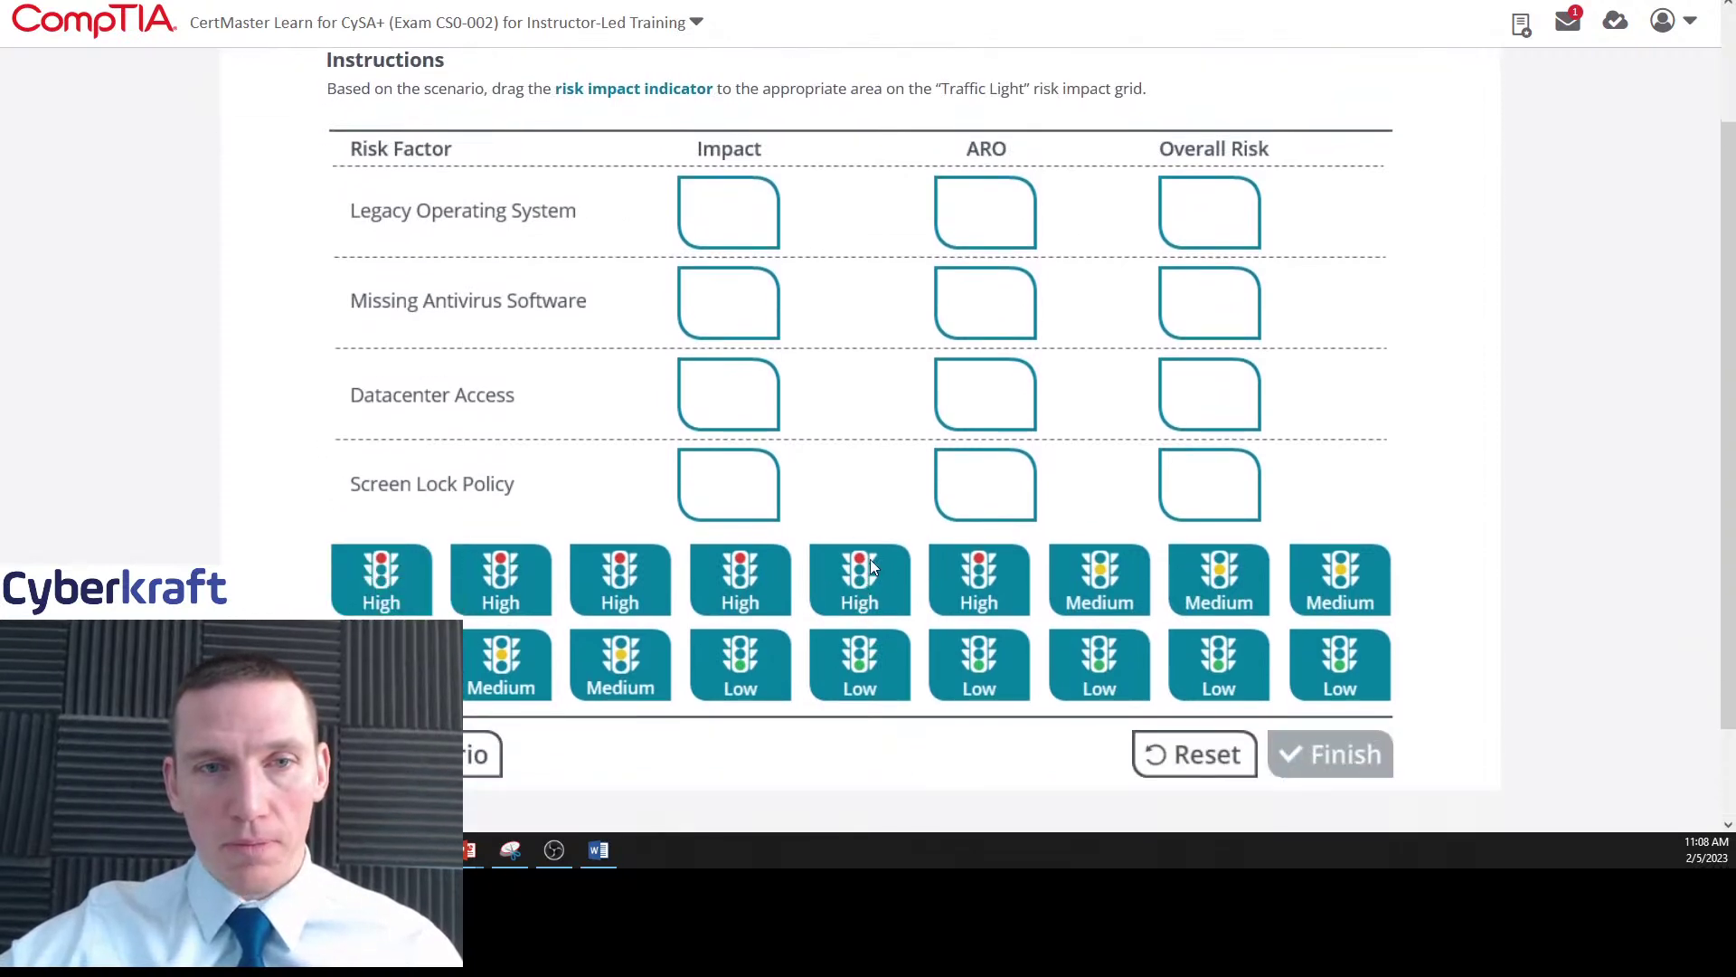
{"action": "scroll", "coordinate": [841, 515], "scroll_direction": "up", "scroll_amount": 1}
{"action": "scroll", "coordinate": [850, 506], "scroll_direction": "down", "scroll_amount": 1}
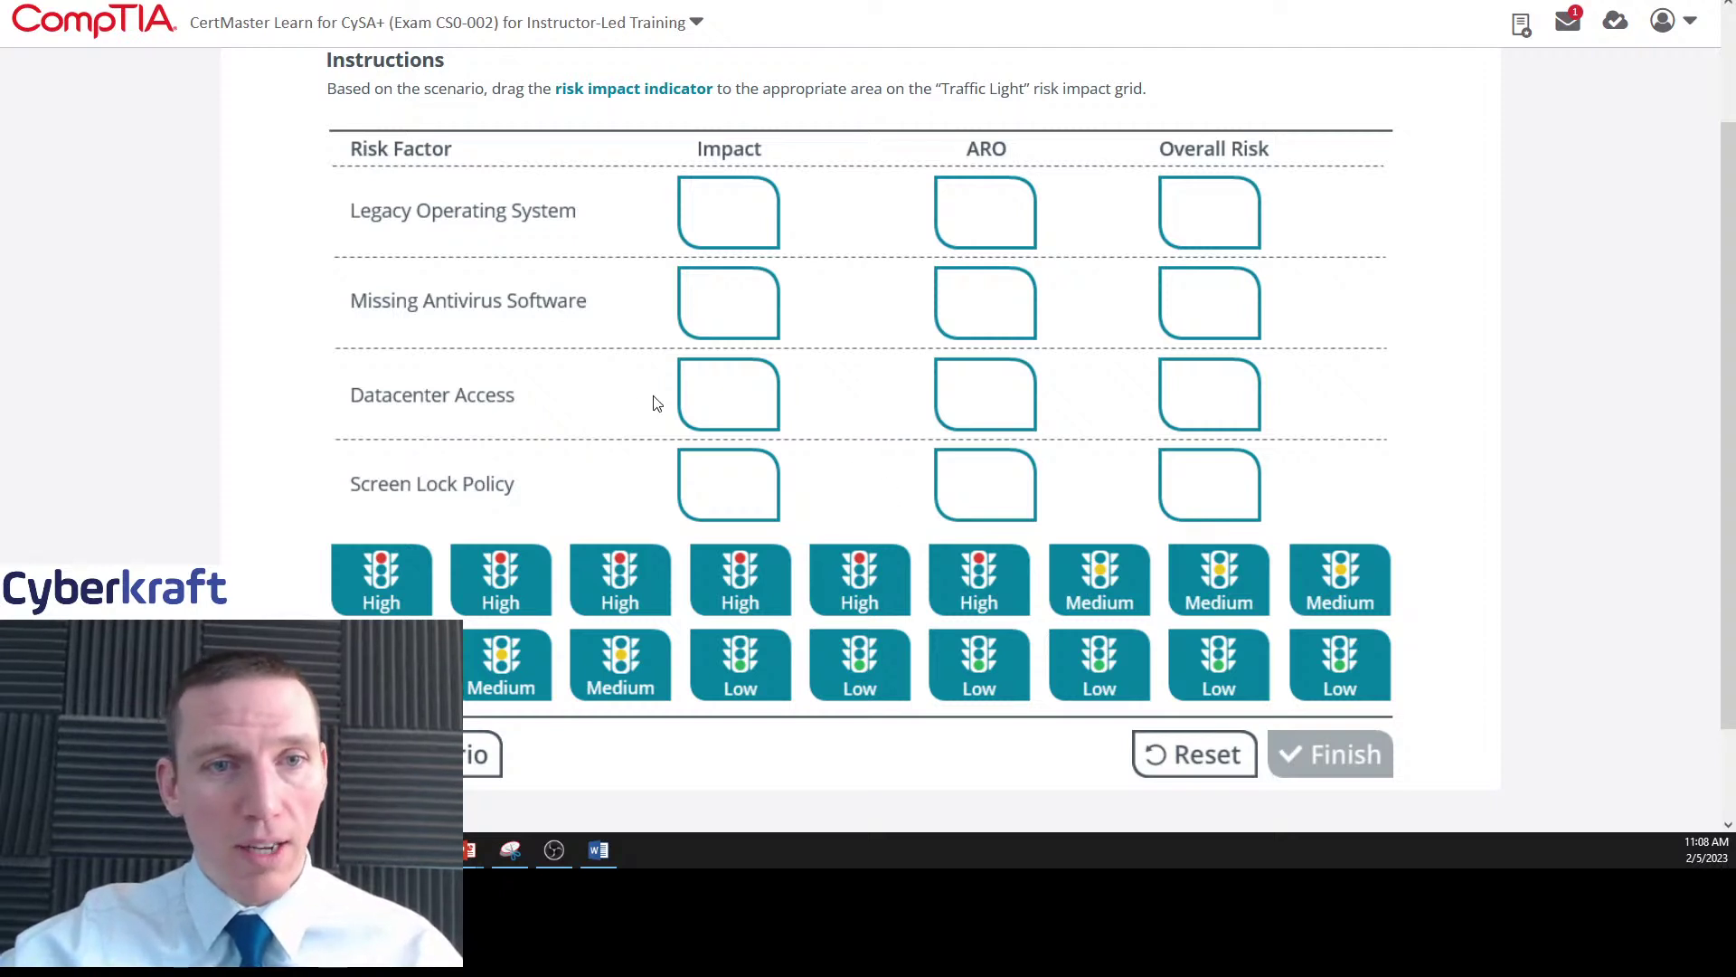
{"action": "scroll", "coordinate": [690, 717], "scroll_direction": "down", "scroll_amount": 1}
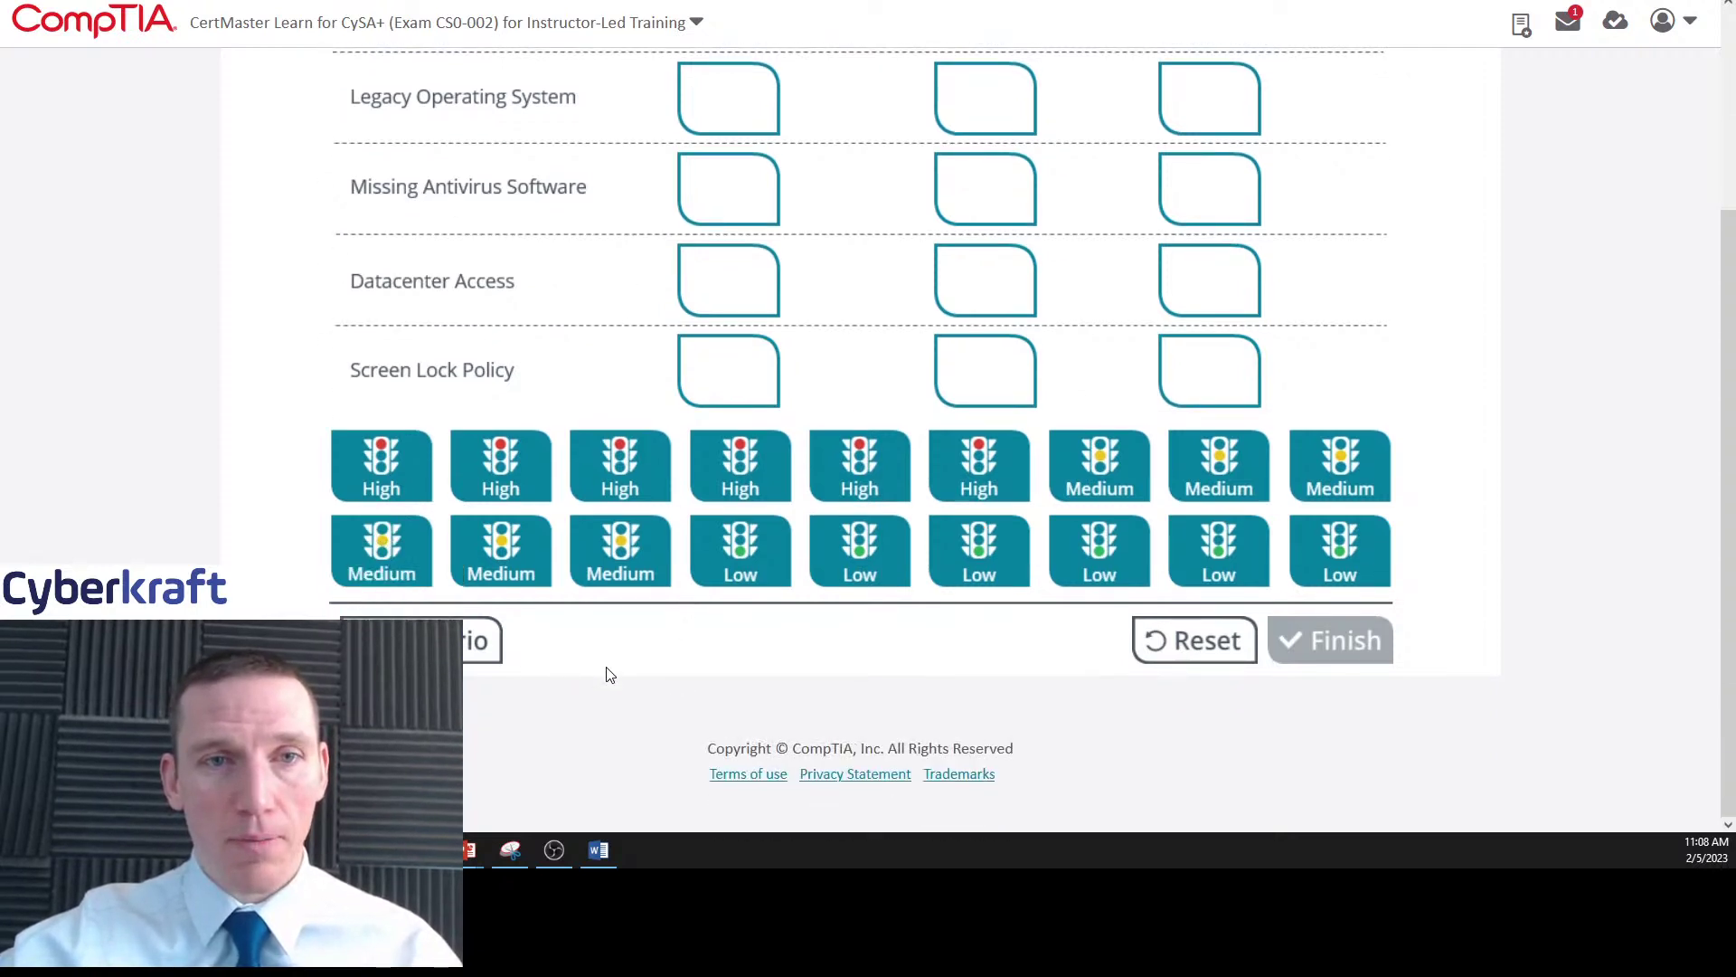
{"action": "scroll", "coordinate": [633, 678], "scroll_direction": "up", "scroll_amount": 1}
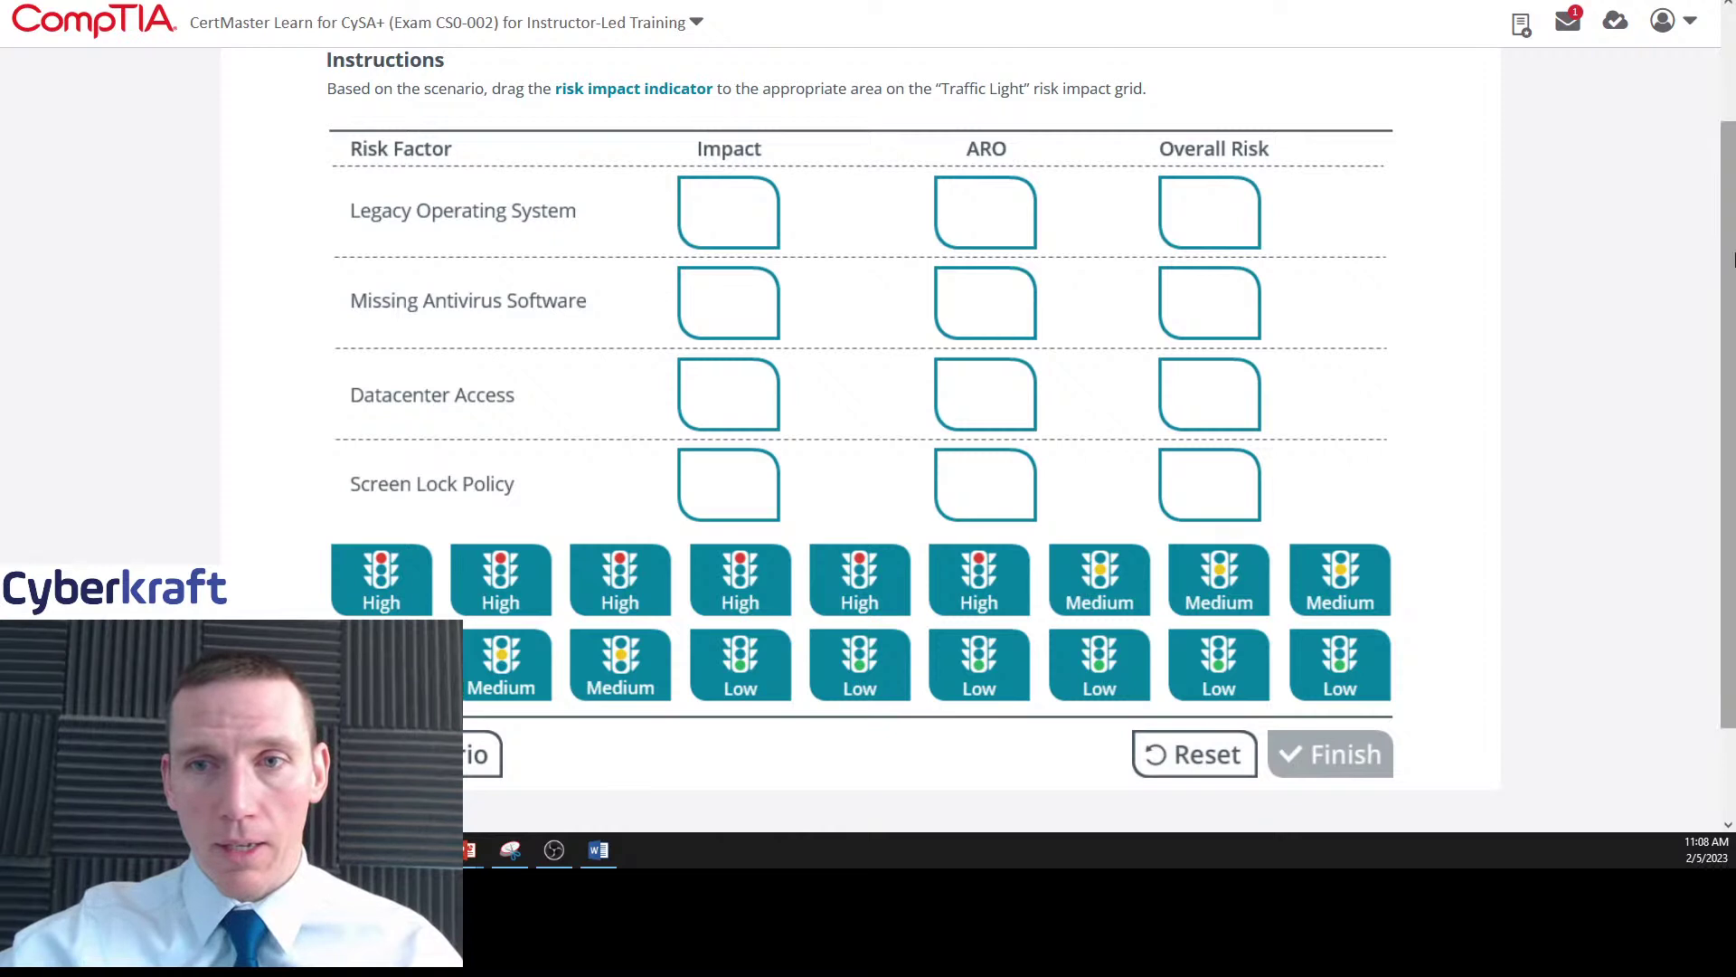
{"action": "scroll", "coordinate": [1718, 271], "scroll_direction": "down", "scroll_amount": 1}
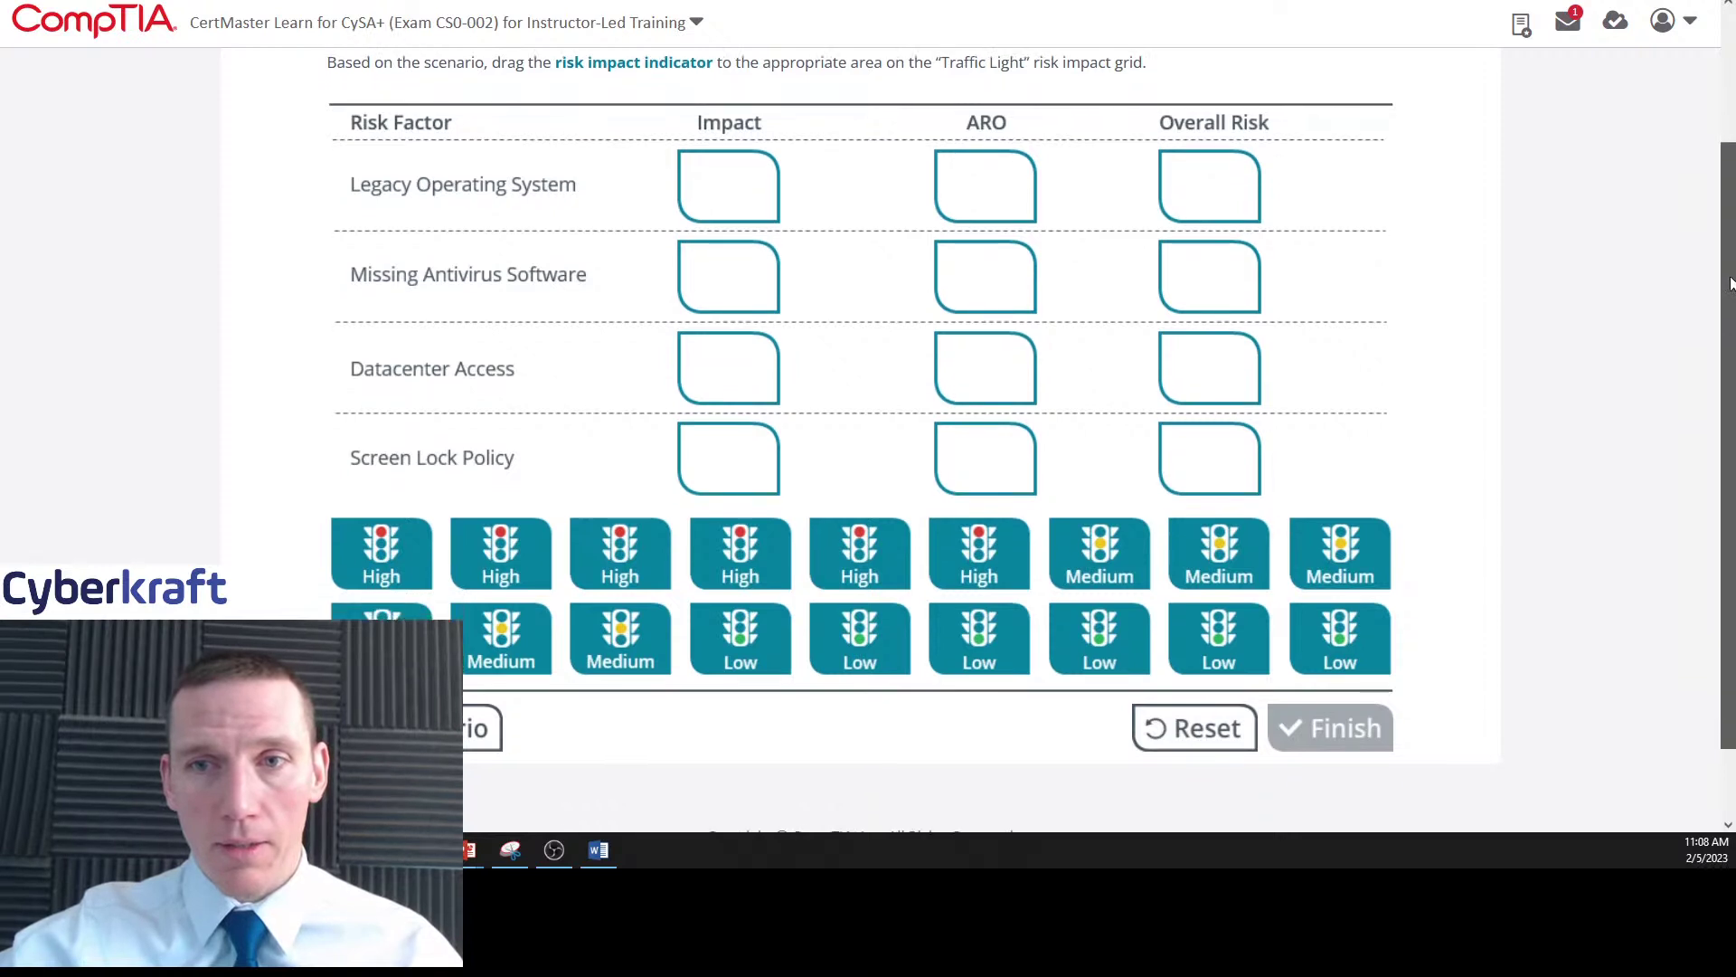
- Reopen the scenario and read it through, from the introduction and Interview Data to Your Input and Additional Information
{"action": "left_click", "coordinate": [488, 735]}
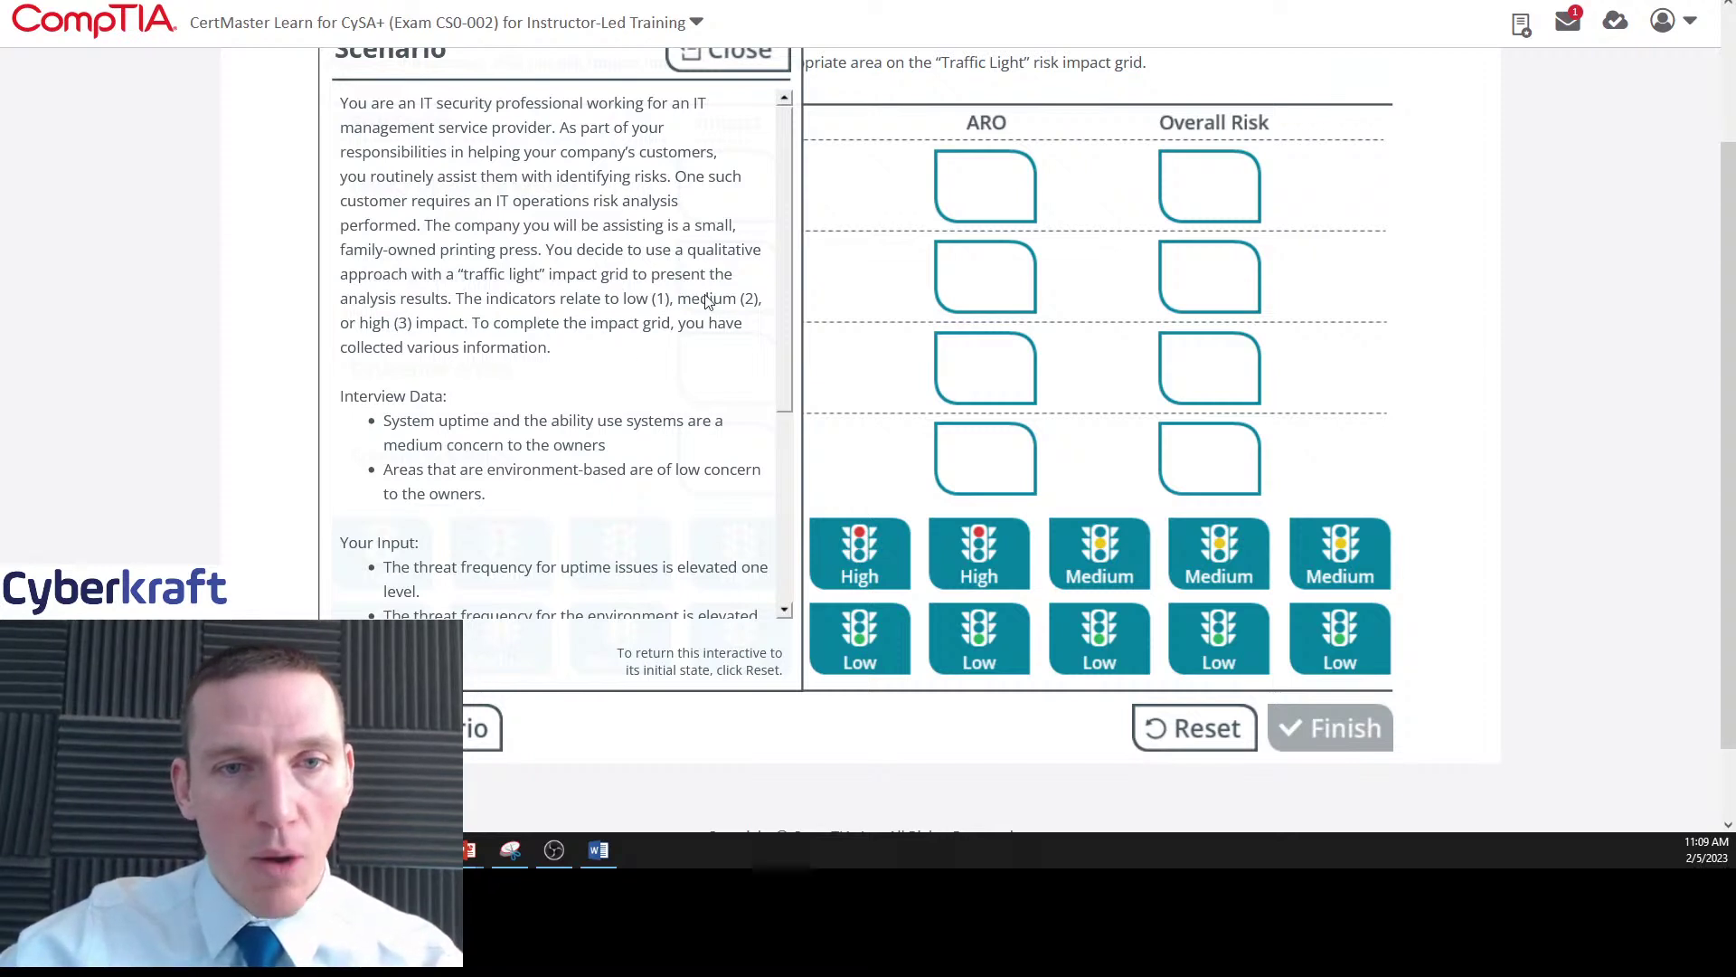
{"action": "left_click_drag", "start_coordinate": [785, 307], "coordinate": [780, 421]}
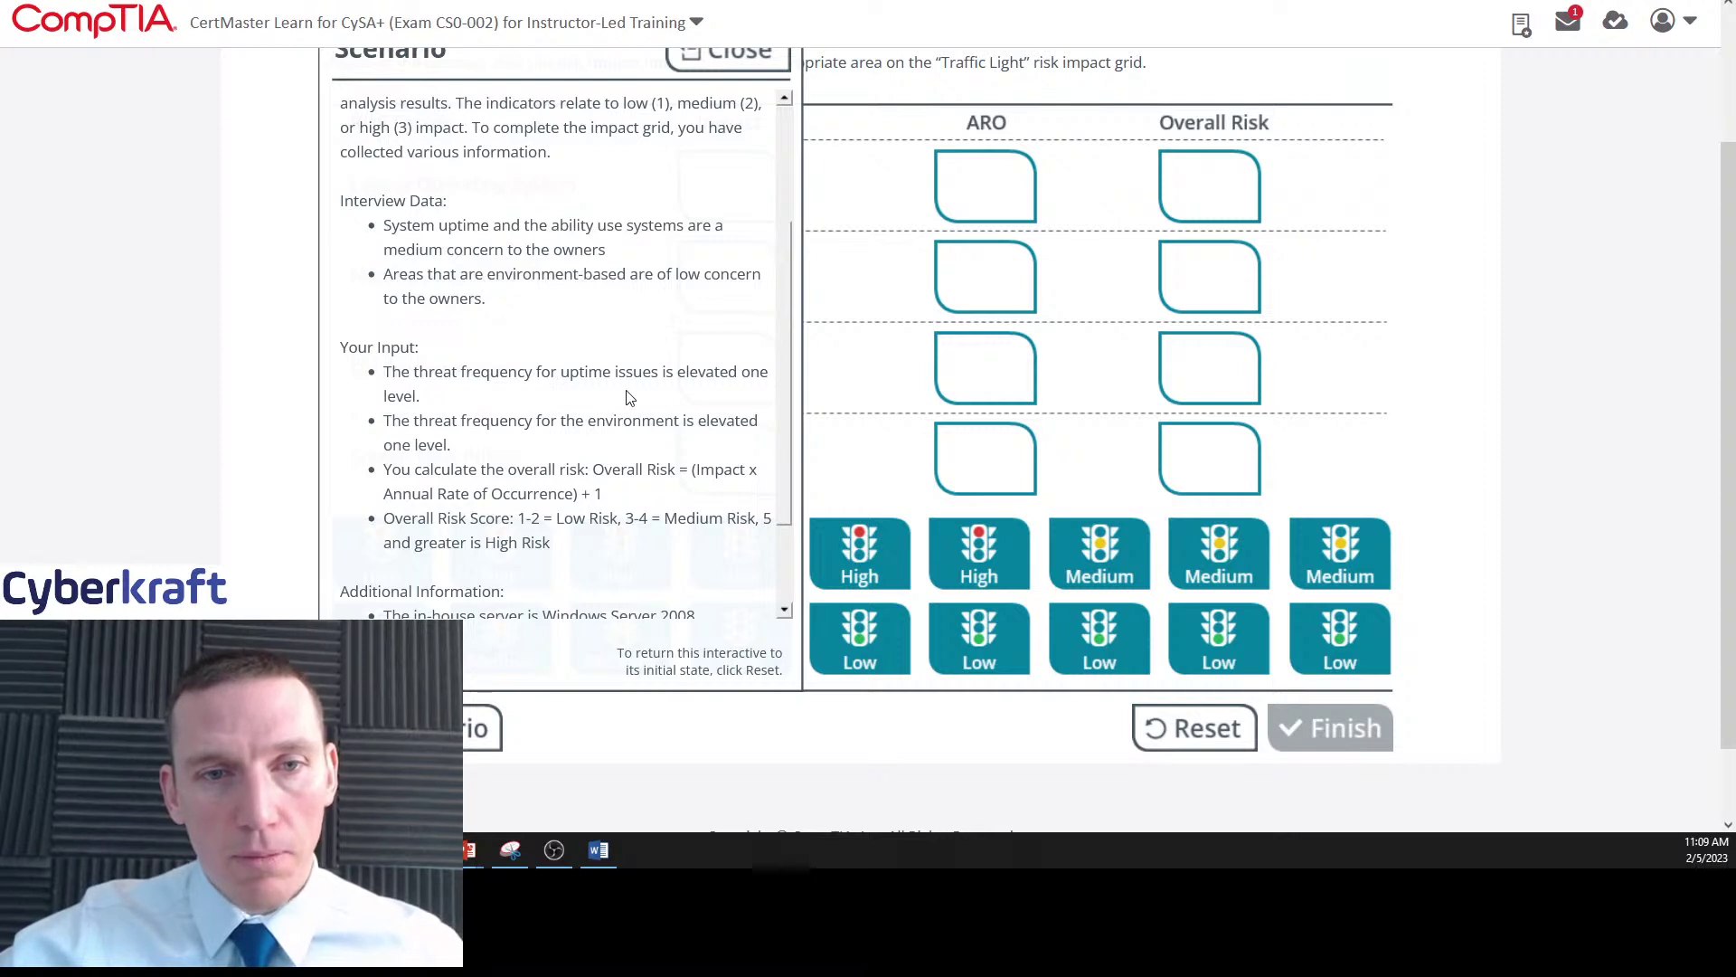
{"action": "left_click_drag", "start_coordinate": [777, 356], "coordinate": [783, 387]}
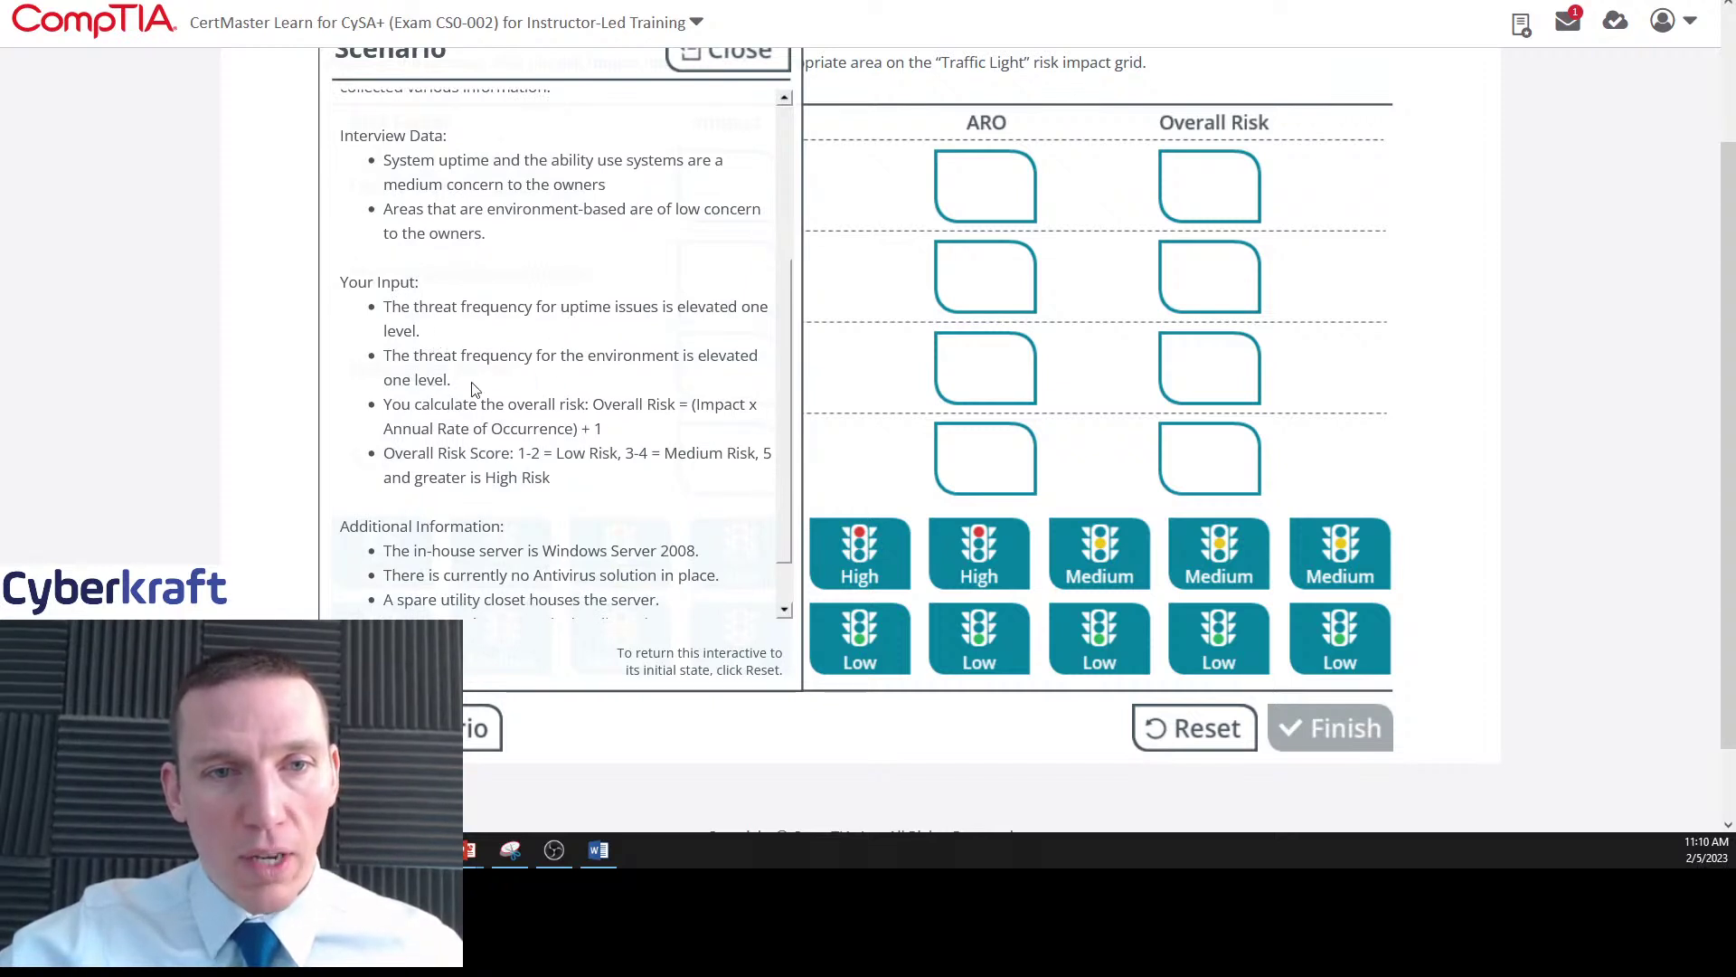
{"action": "scroll", "coordinate": [785, 376], "scroll_direction": "down", "scroll_amount": 1}
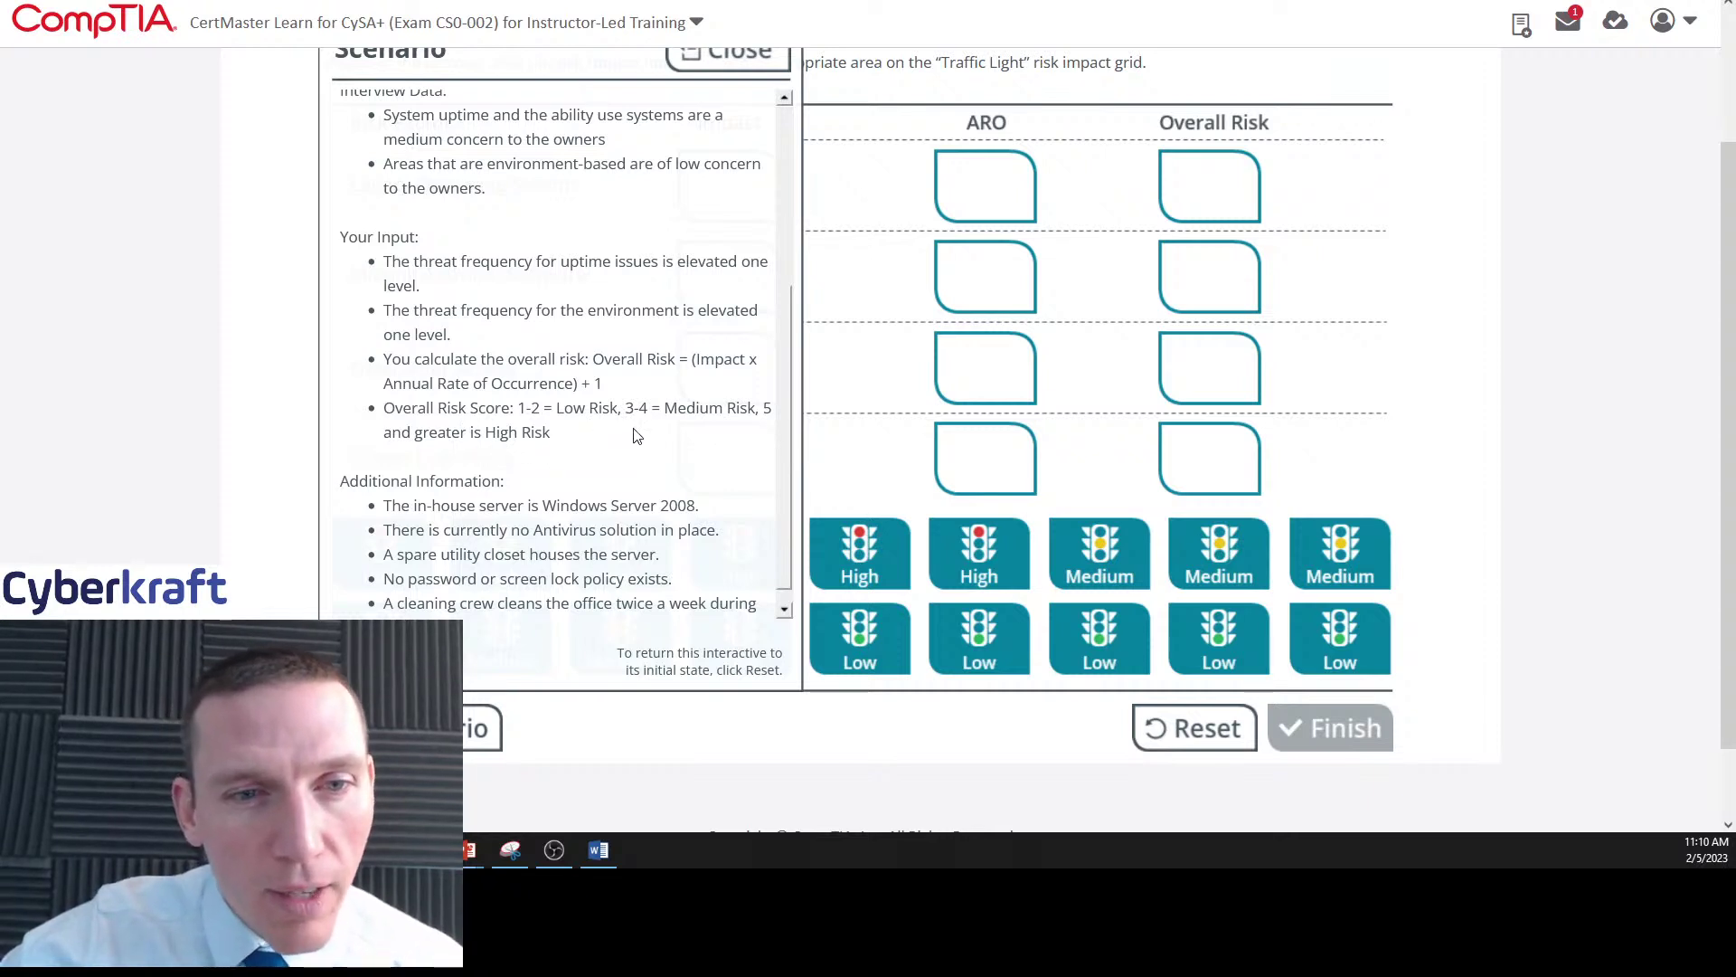
{"action": "left_click_drag", "start_coordinate": [784, 338], "coordinate": [785, 366]}
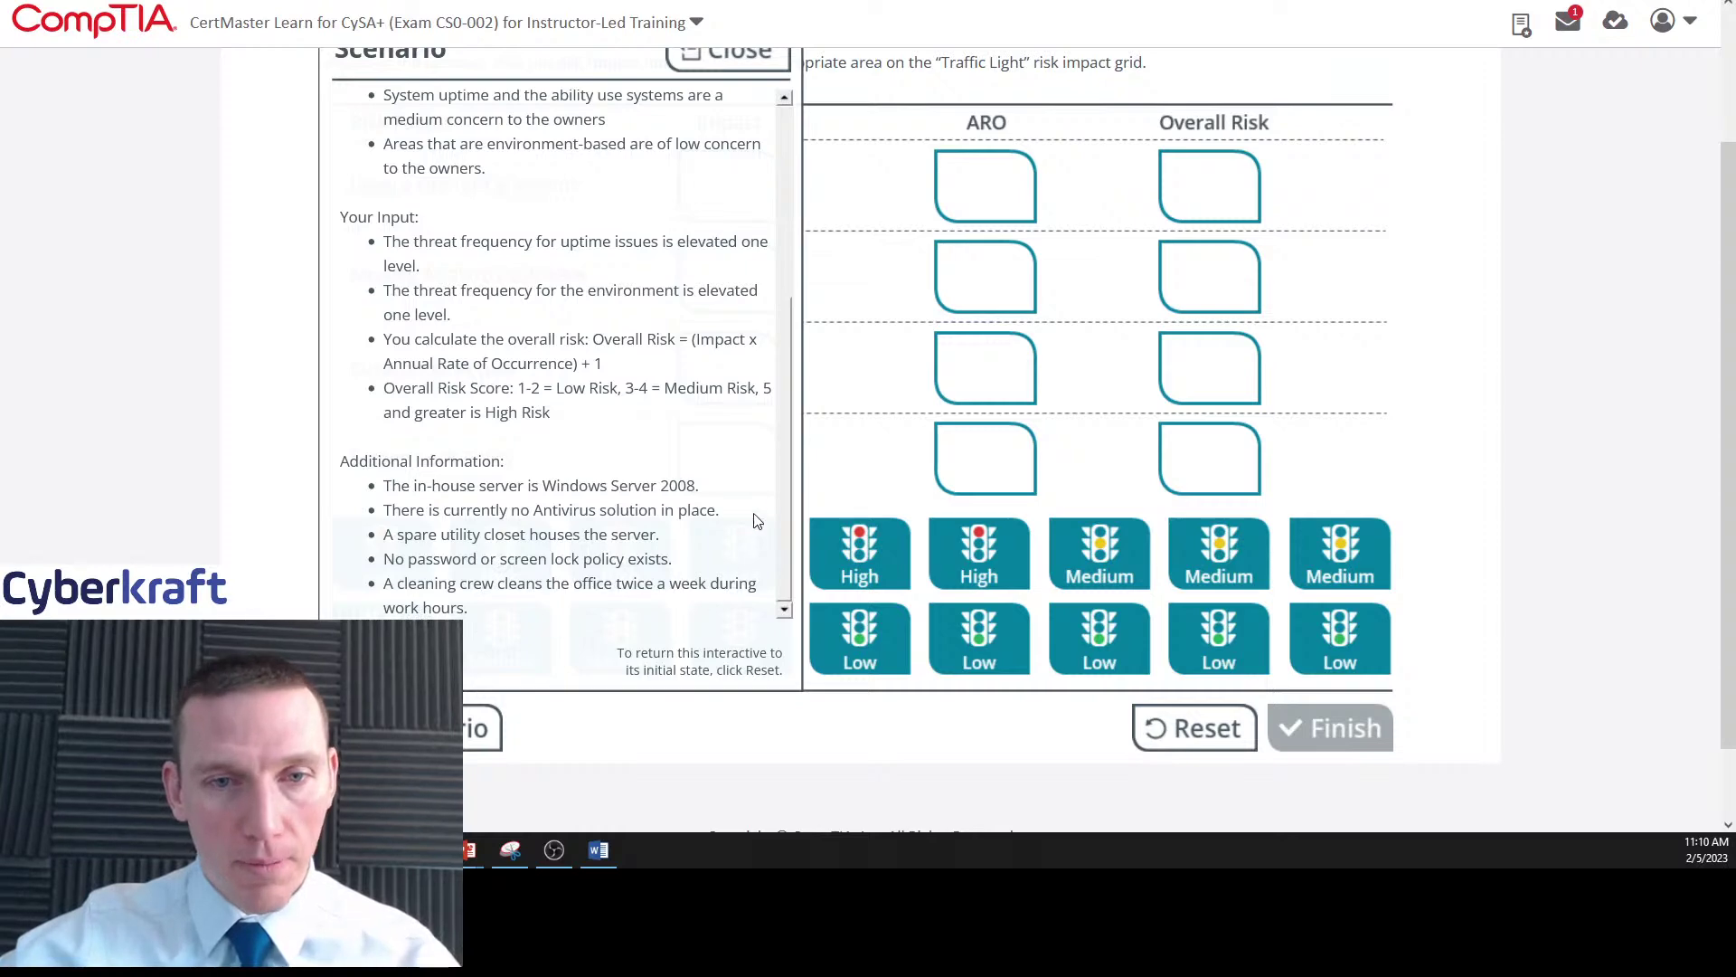
{"action": "left_click_drag", "start_coordinate": [784, 463], "coordinate": [781, 285]}
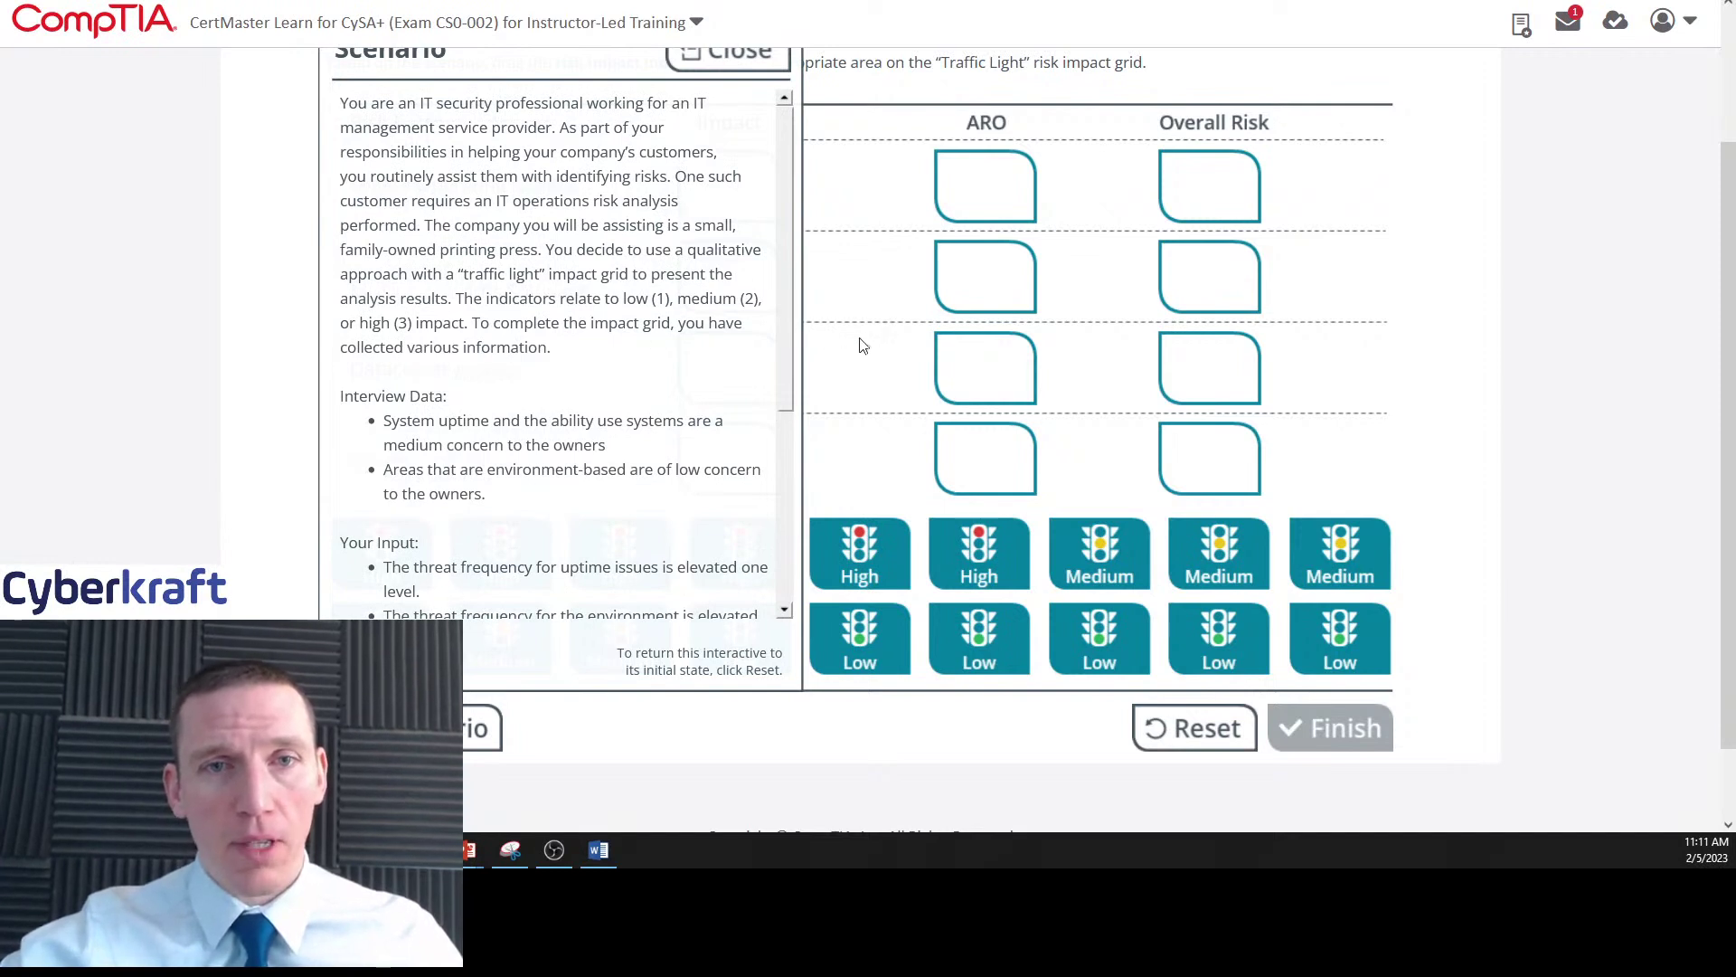
{"action": "scroll", "coordinate": [870, 362], "scroll_direction": "up", "scroll_amount": 1}
{"action": "scroll", "coordinate": [871, 368], "scroll_direction": "down", "scroll_amount": 1}
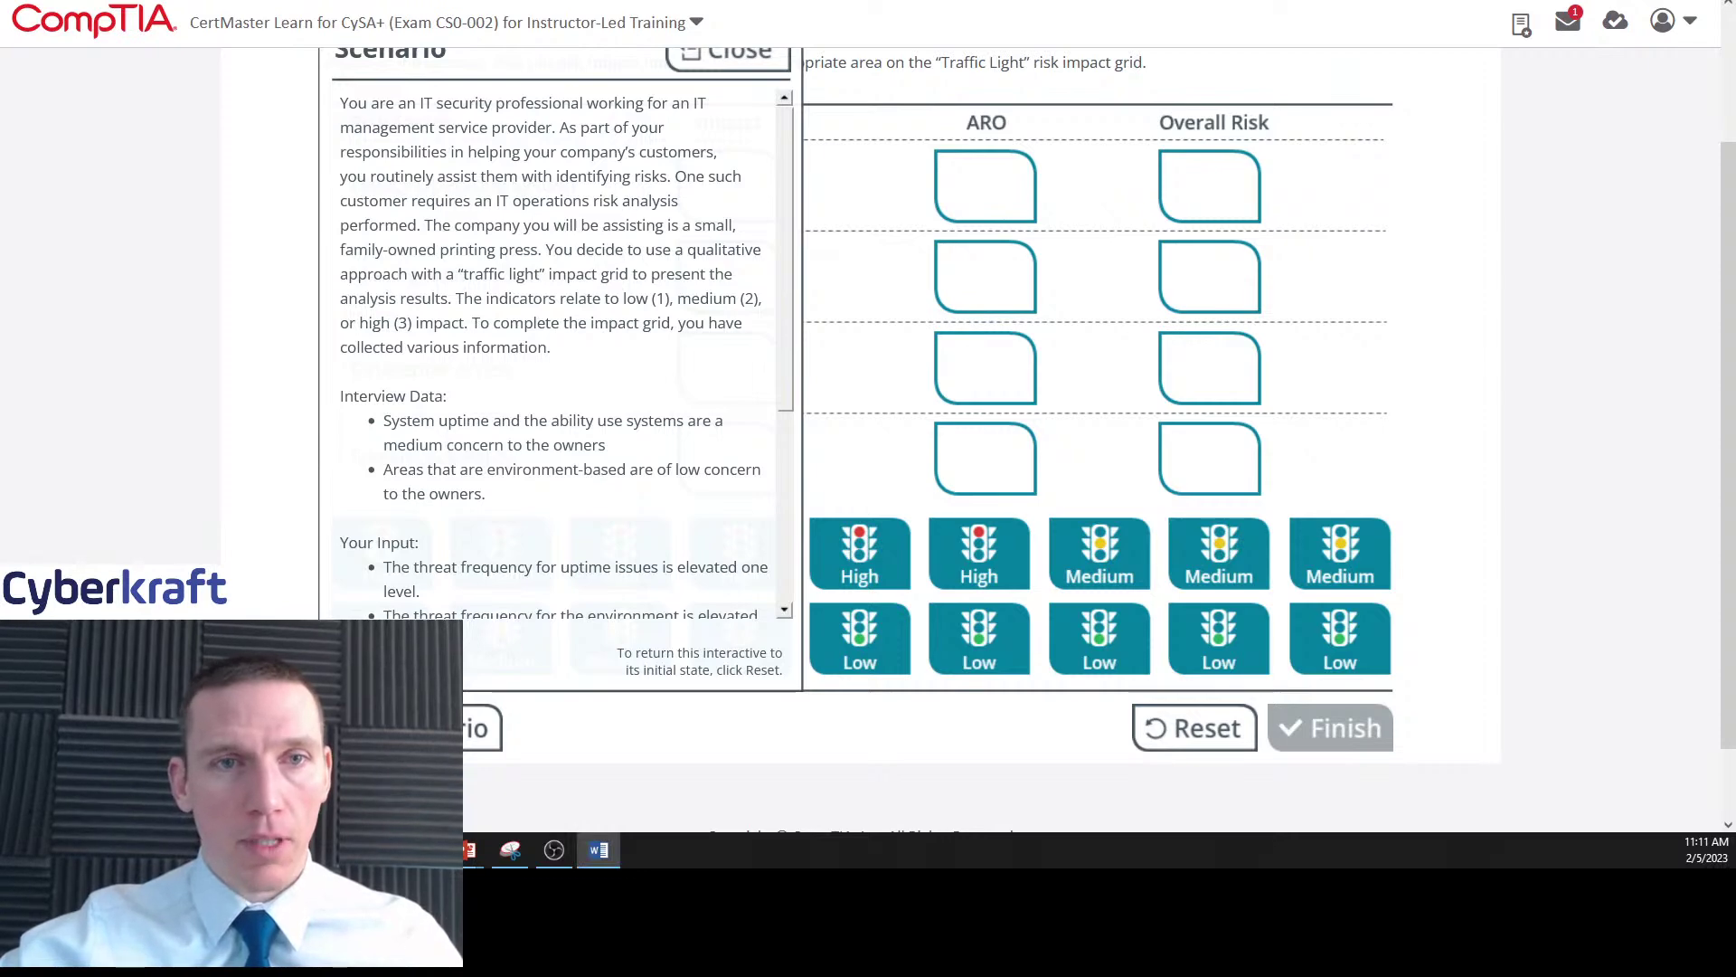
- Switch to the blank Word document and write "Annual Rate of Occurrence", correcting the spelling of the last word
{"action": "left_click", "coordinate": [599, 849]}
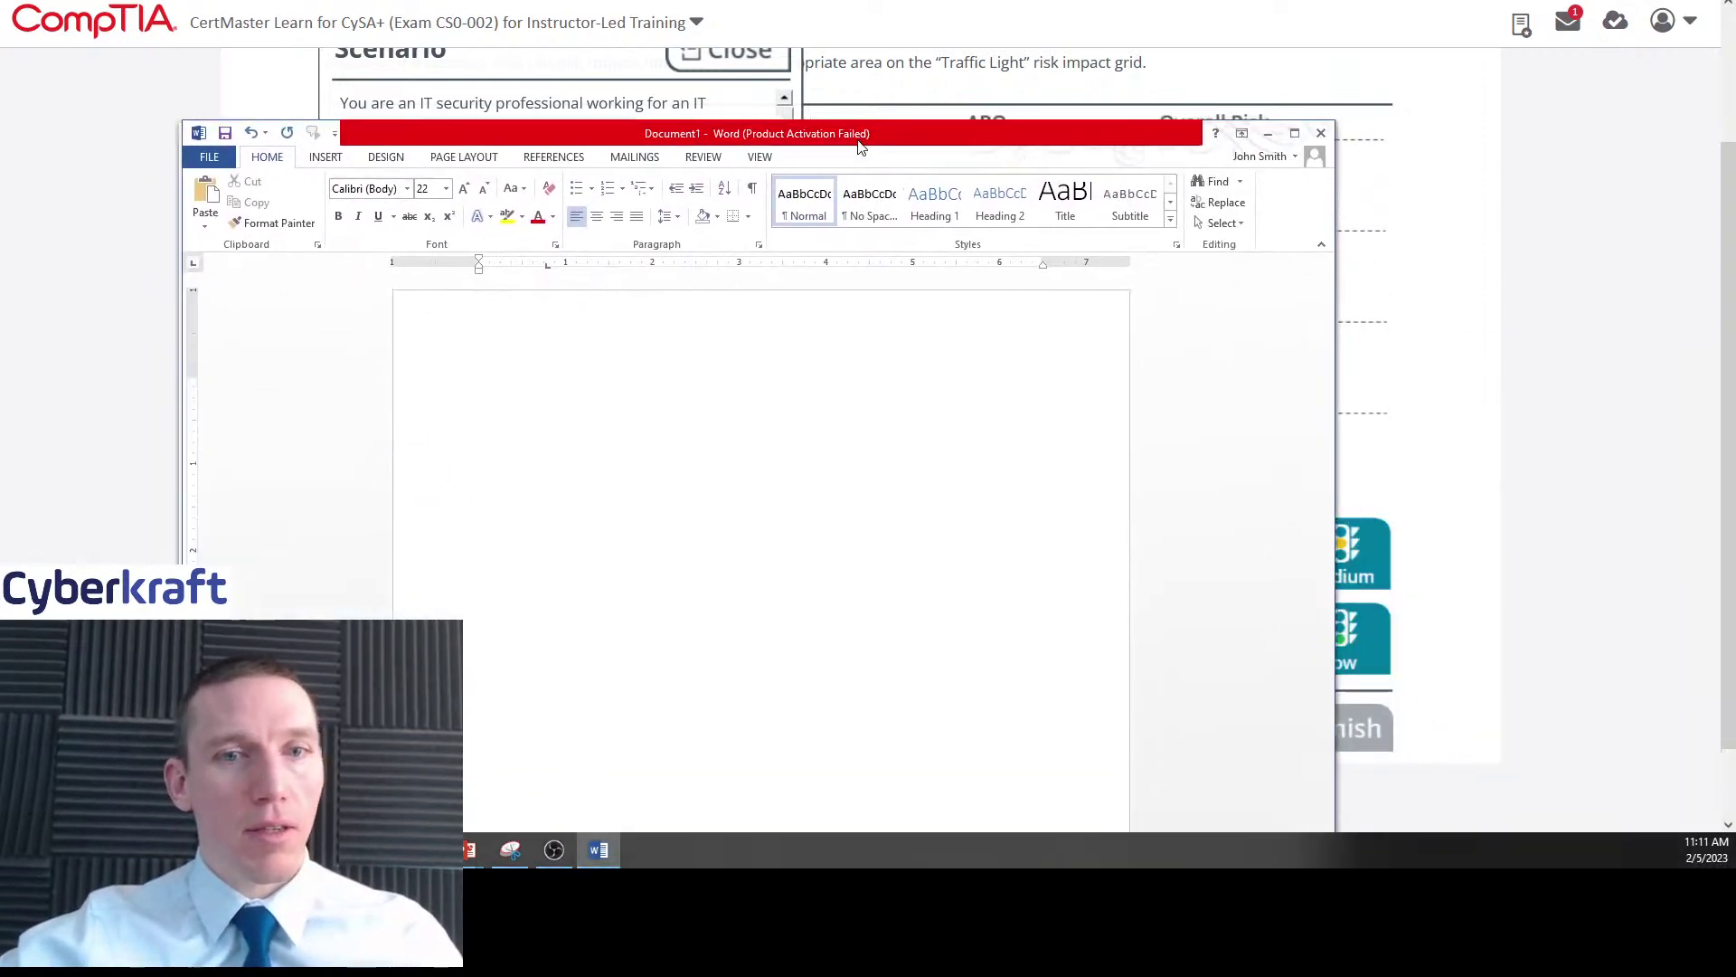
{"action": "left_click_drag", "start_coordinate": [850, 18], "coordinate": [814, 54]}
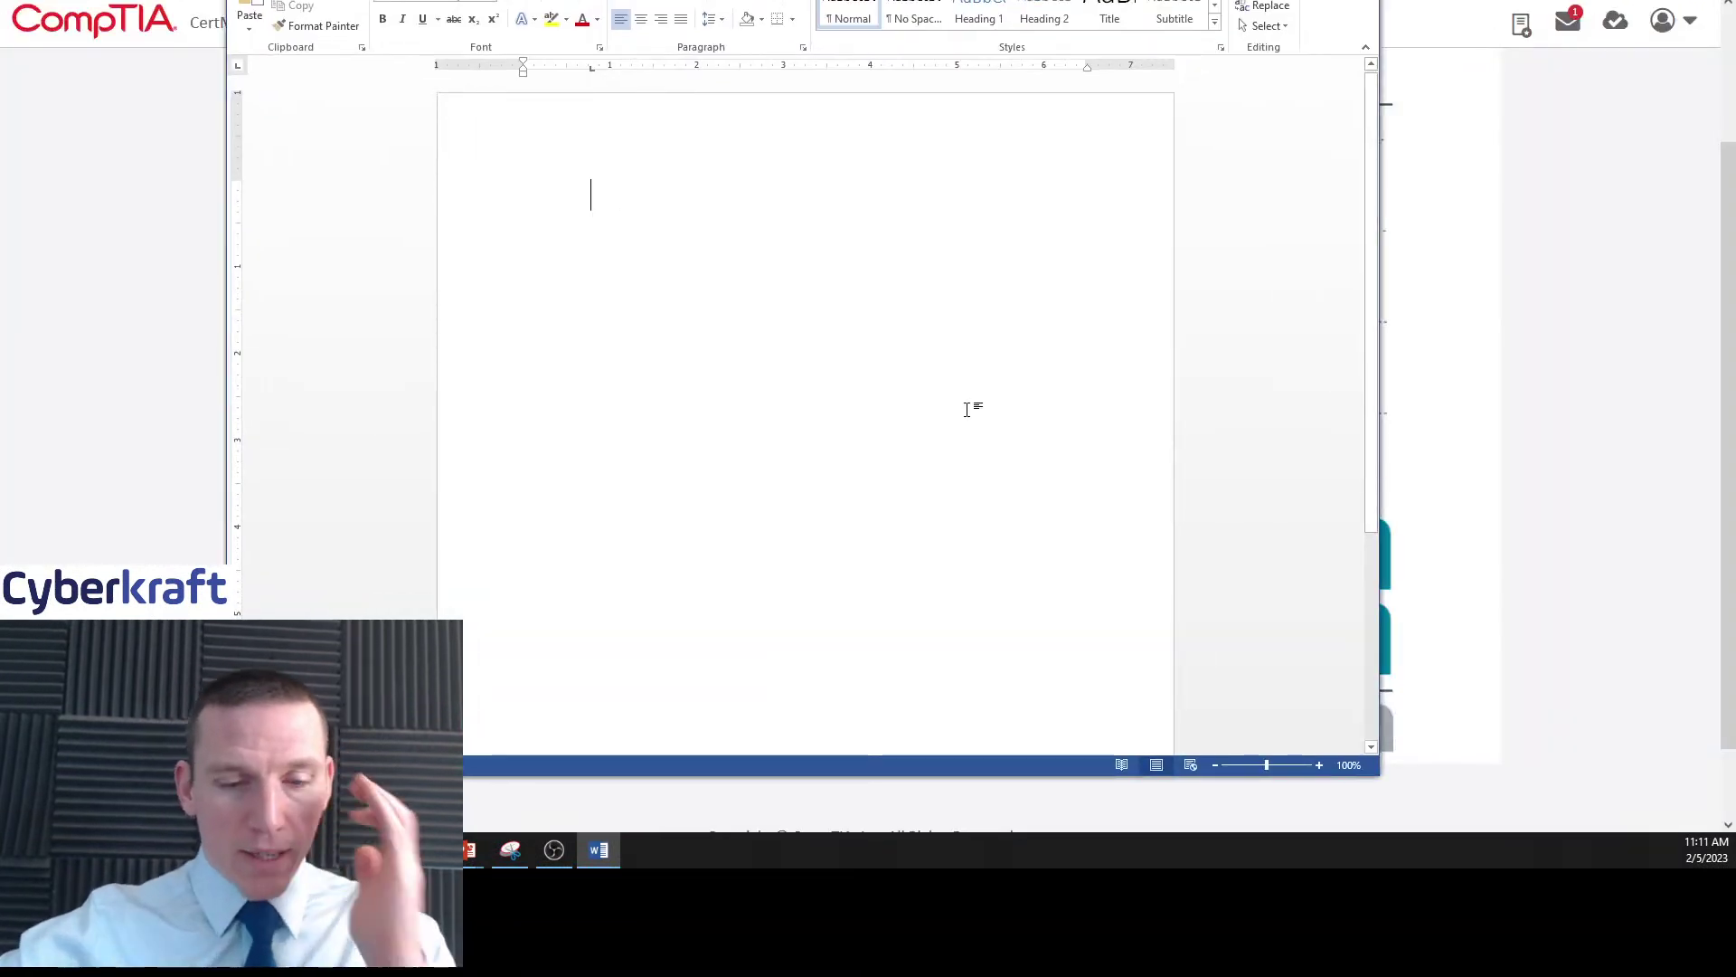
{"action": "type", "text": "Aro"}
{"action": "key", "text": "BackSpace"}
{"action": "key", "text": "BackSpace"}
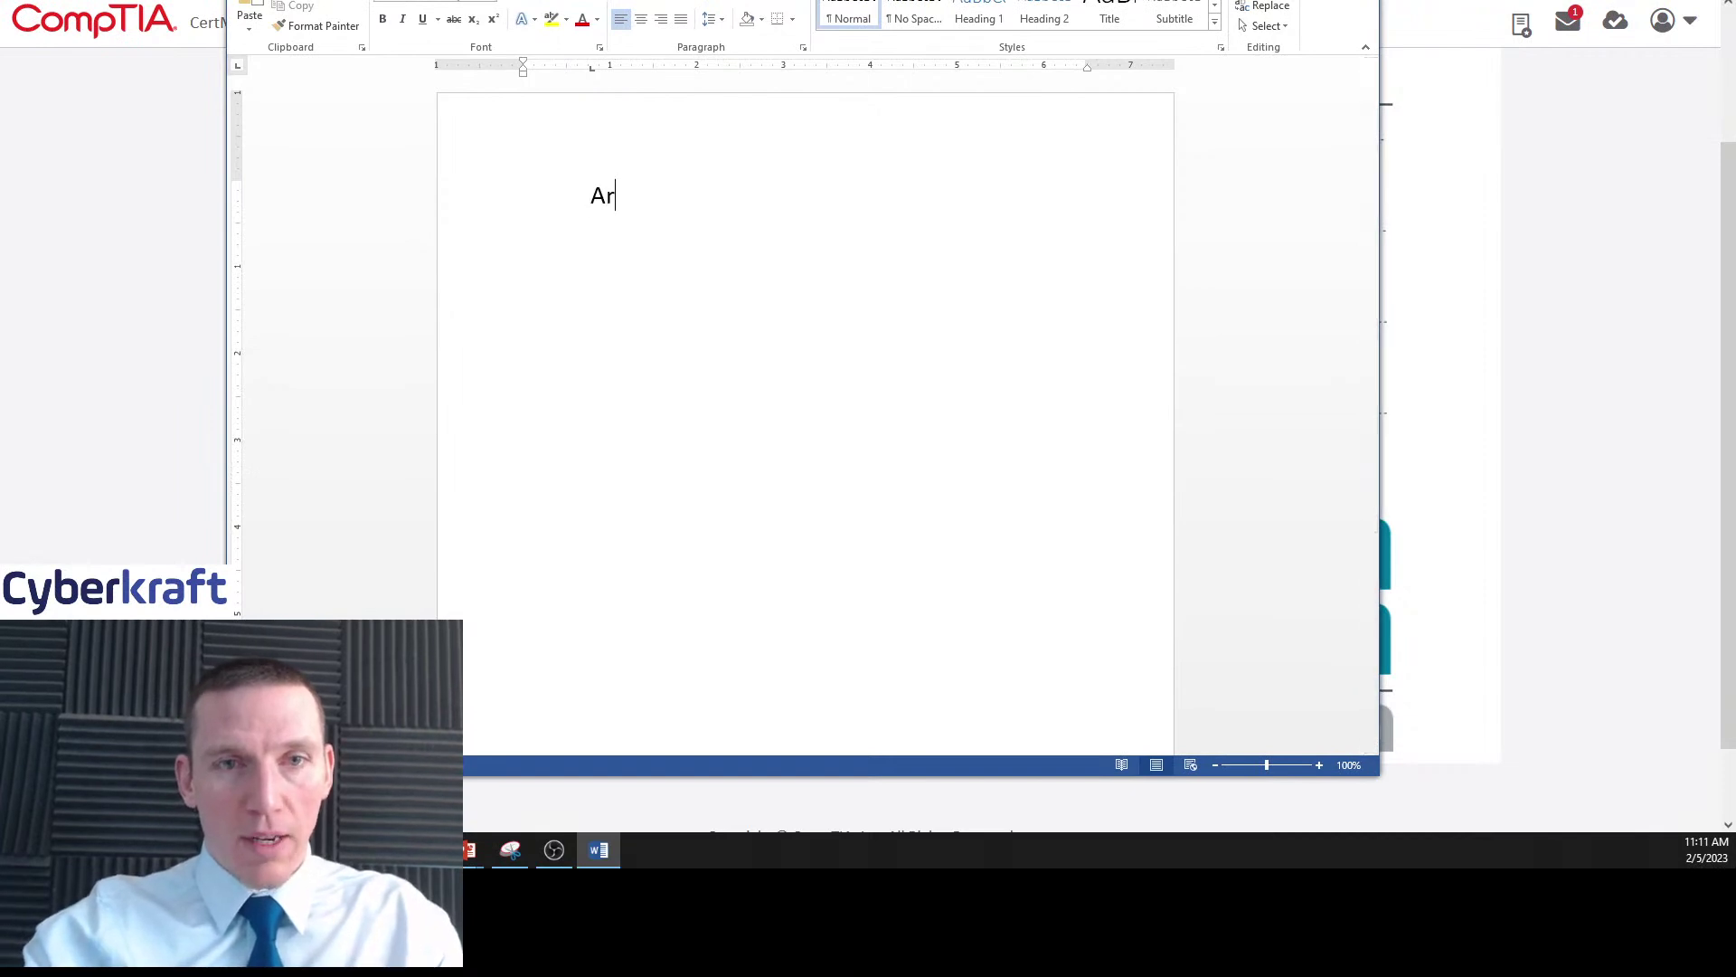
{"action": "type", "text": "nnual Rate of Occurance"}
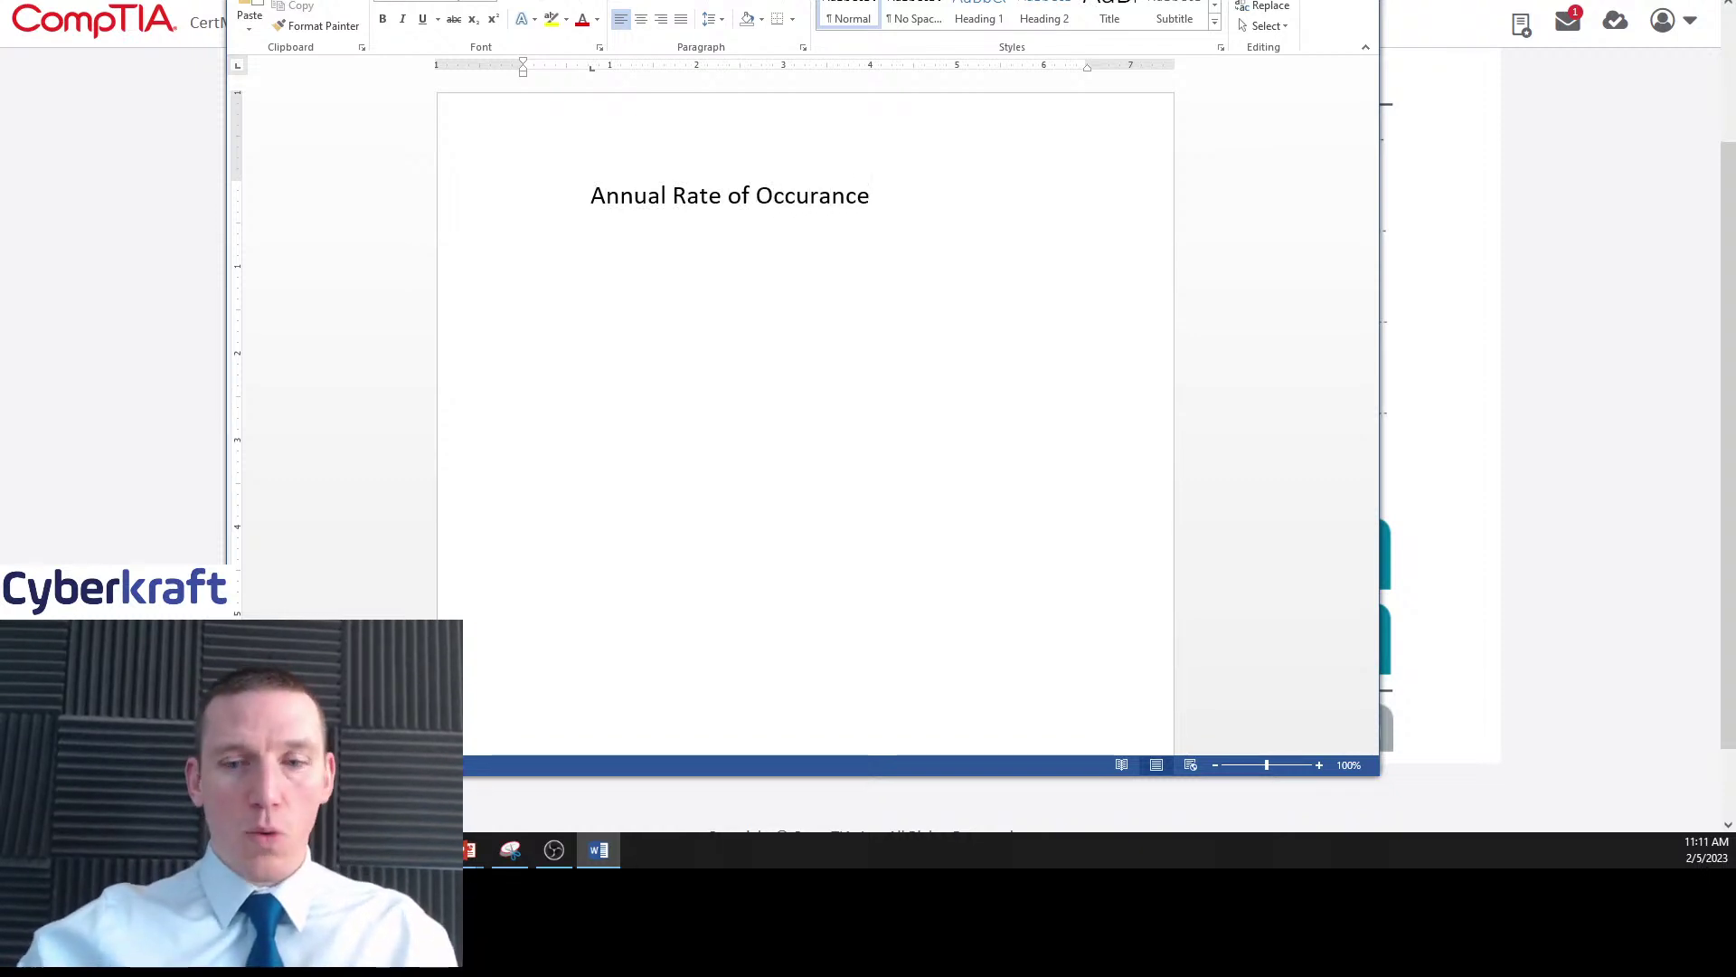
{"action": "key", "text": "Return"}
{"action": "key", "text": "BackSpace"}
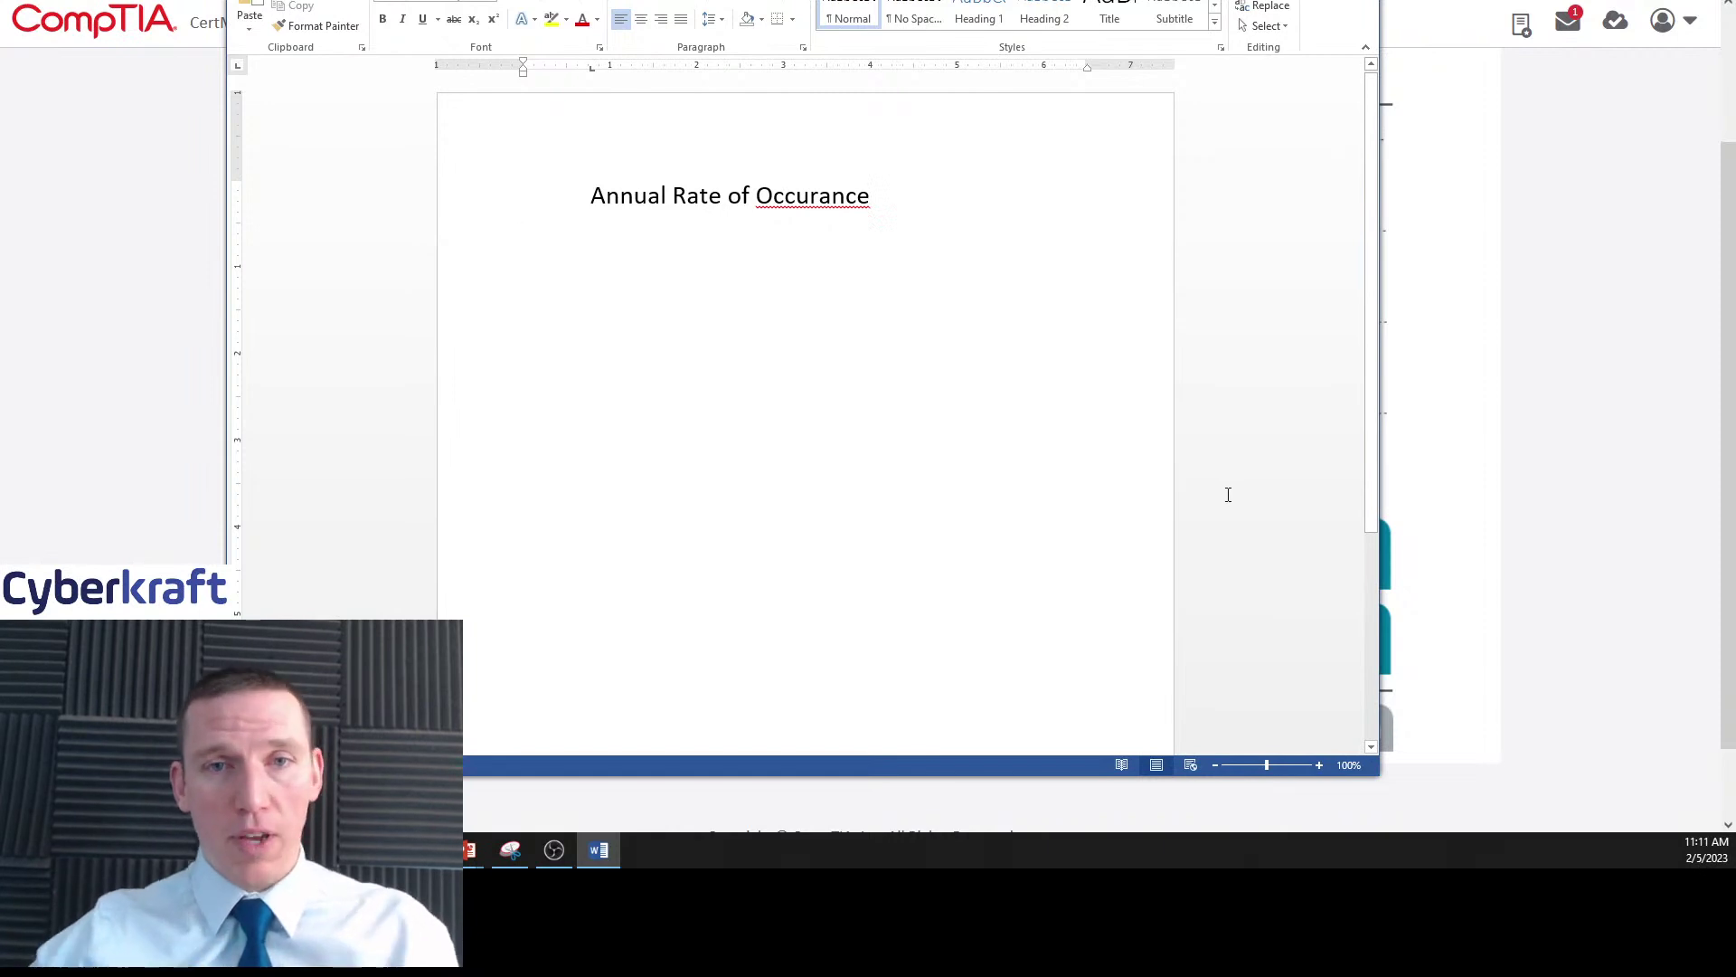
{"action": "right_click", "coordinate": [835, 199]}
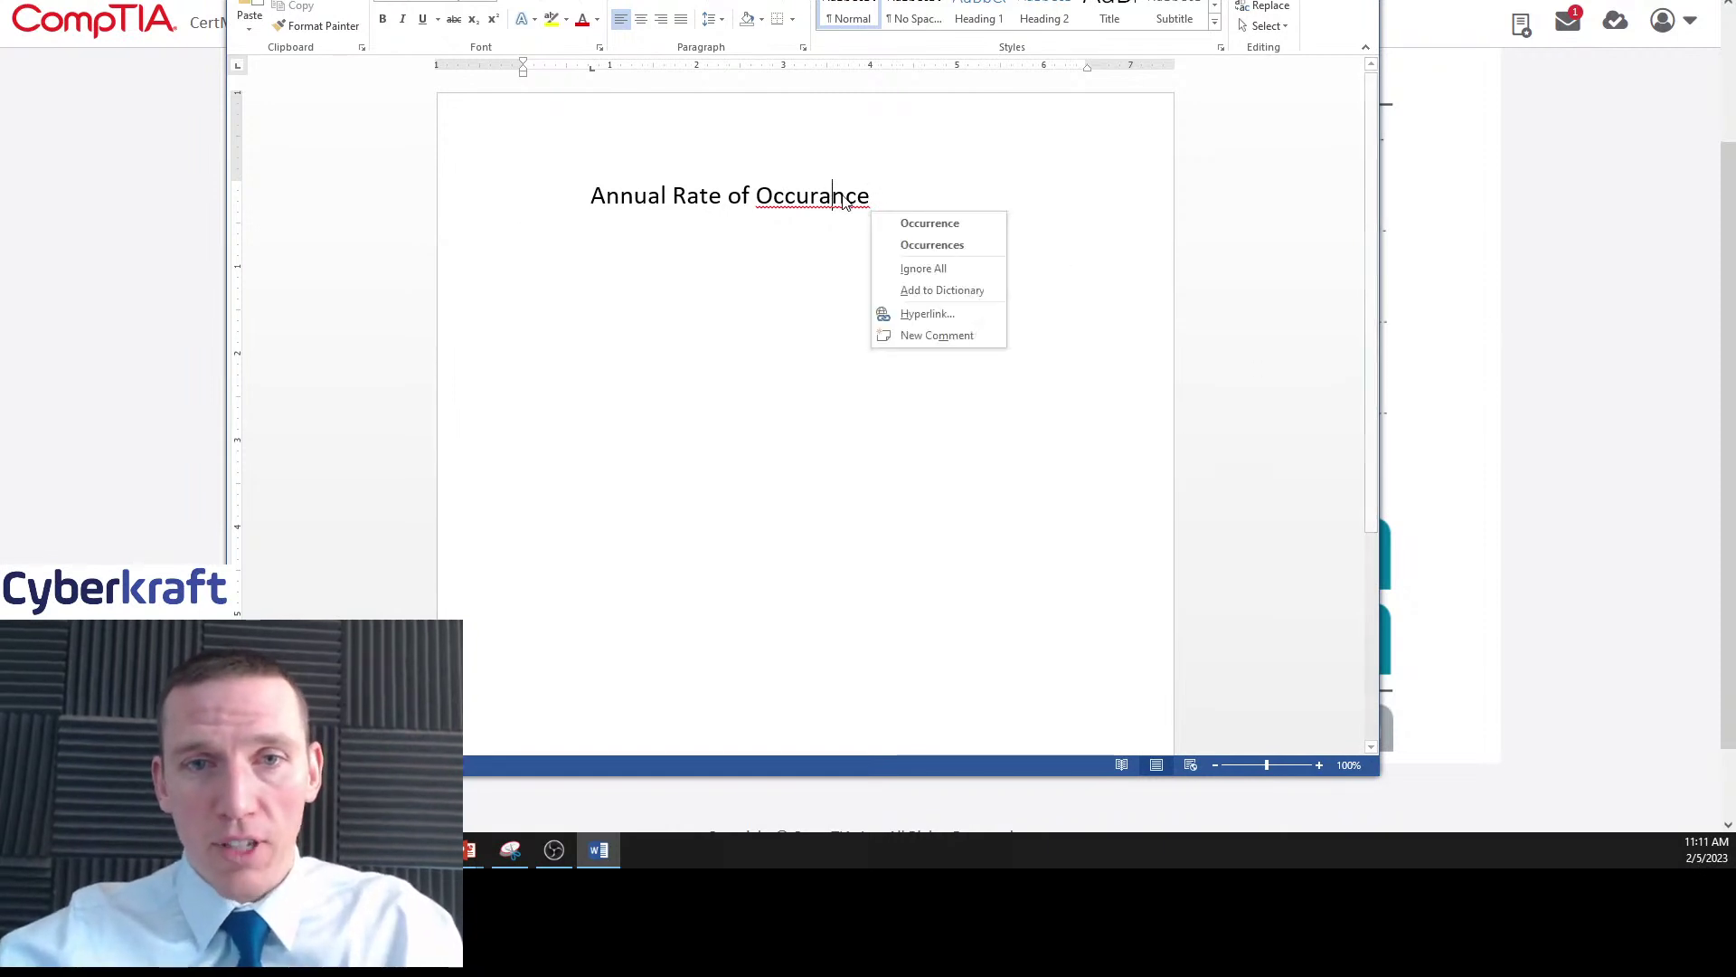
{"action": "left_click", "coordinate": [929, 223]}
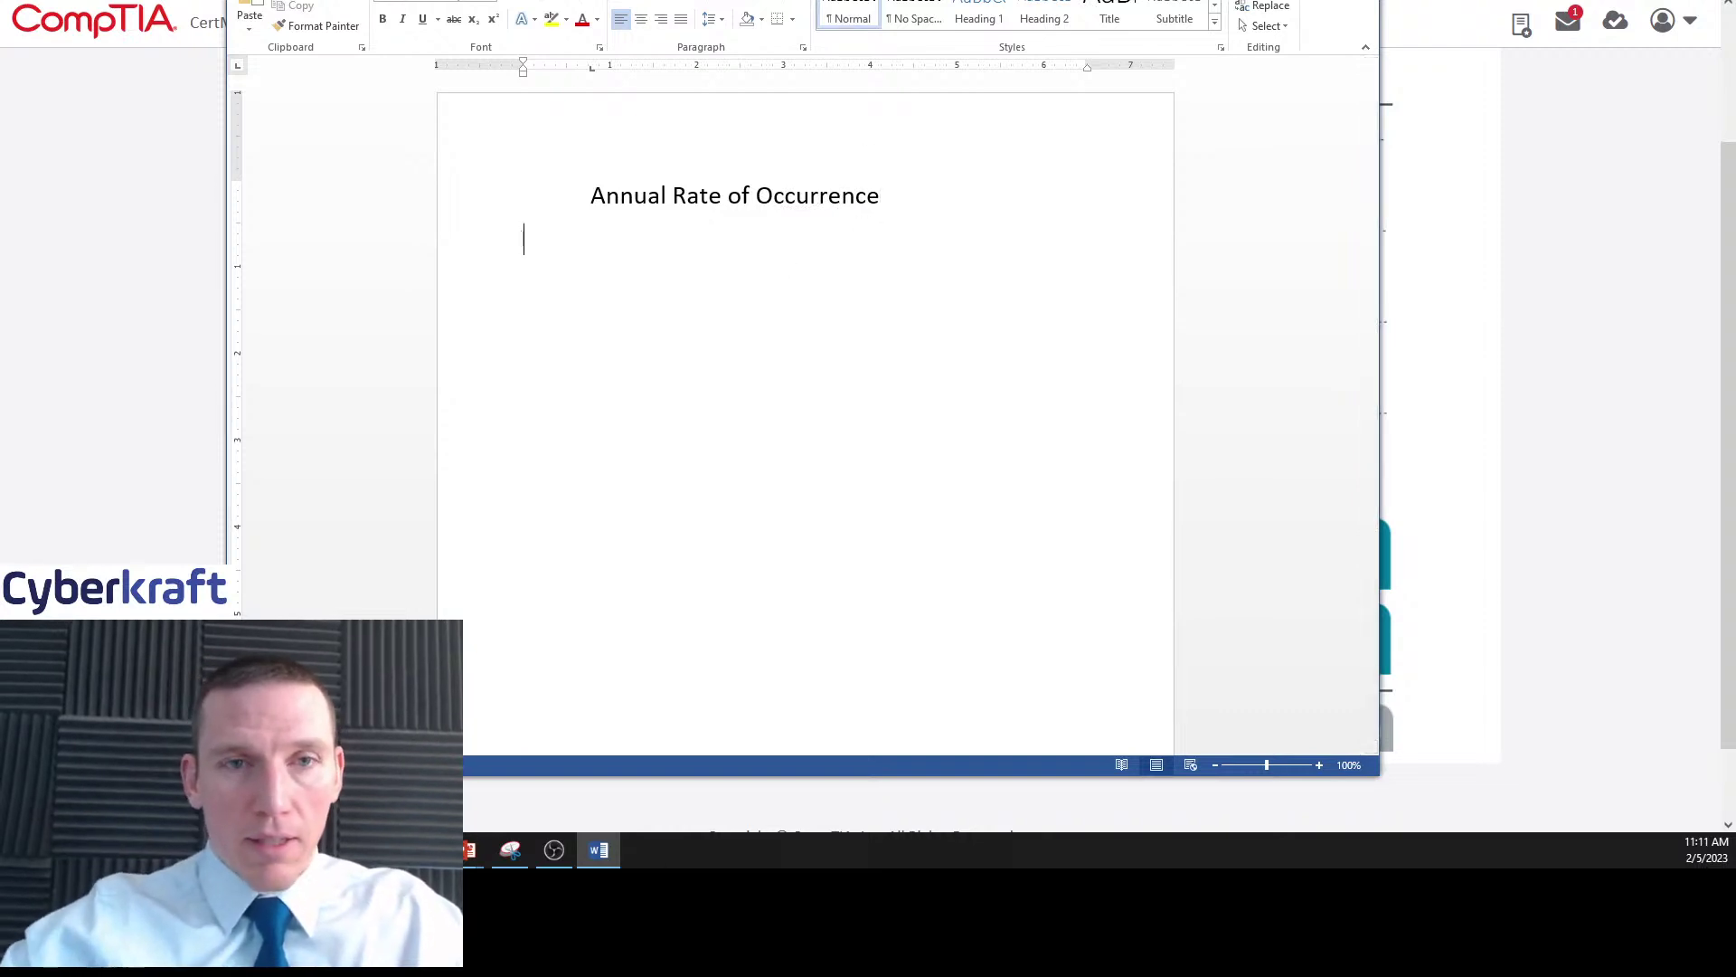
- Remove the line's indent, add "Impact" above it and "Risk" below it, and move the document window clear of the scenario
{"action": "left_click", "coordinate": [589, 192]}
{"action": "key", "text": "BackSpace"}
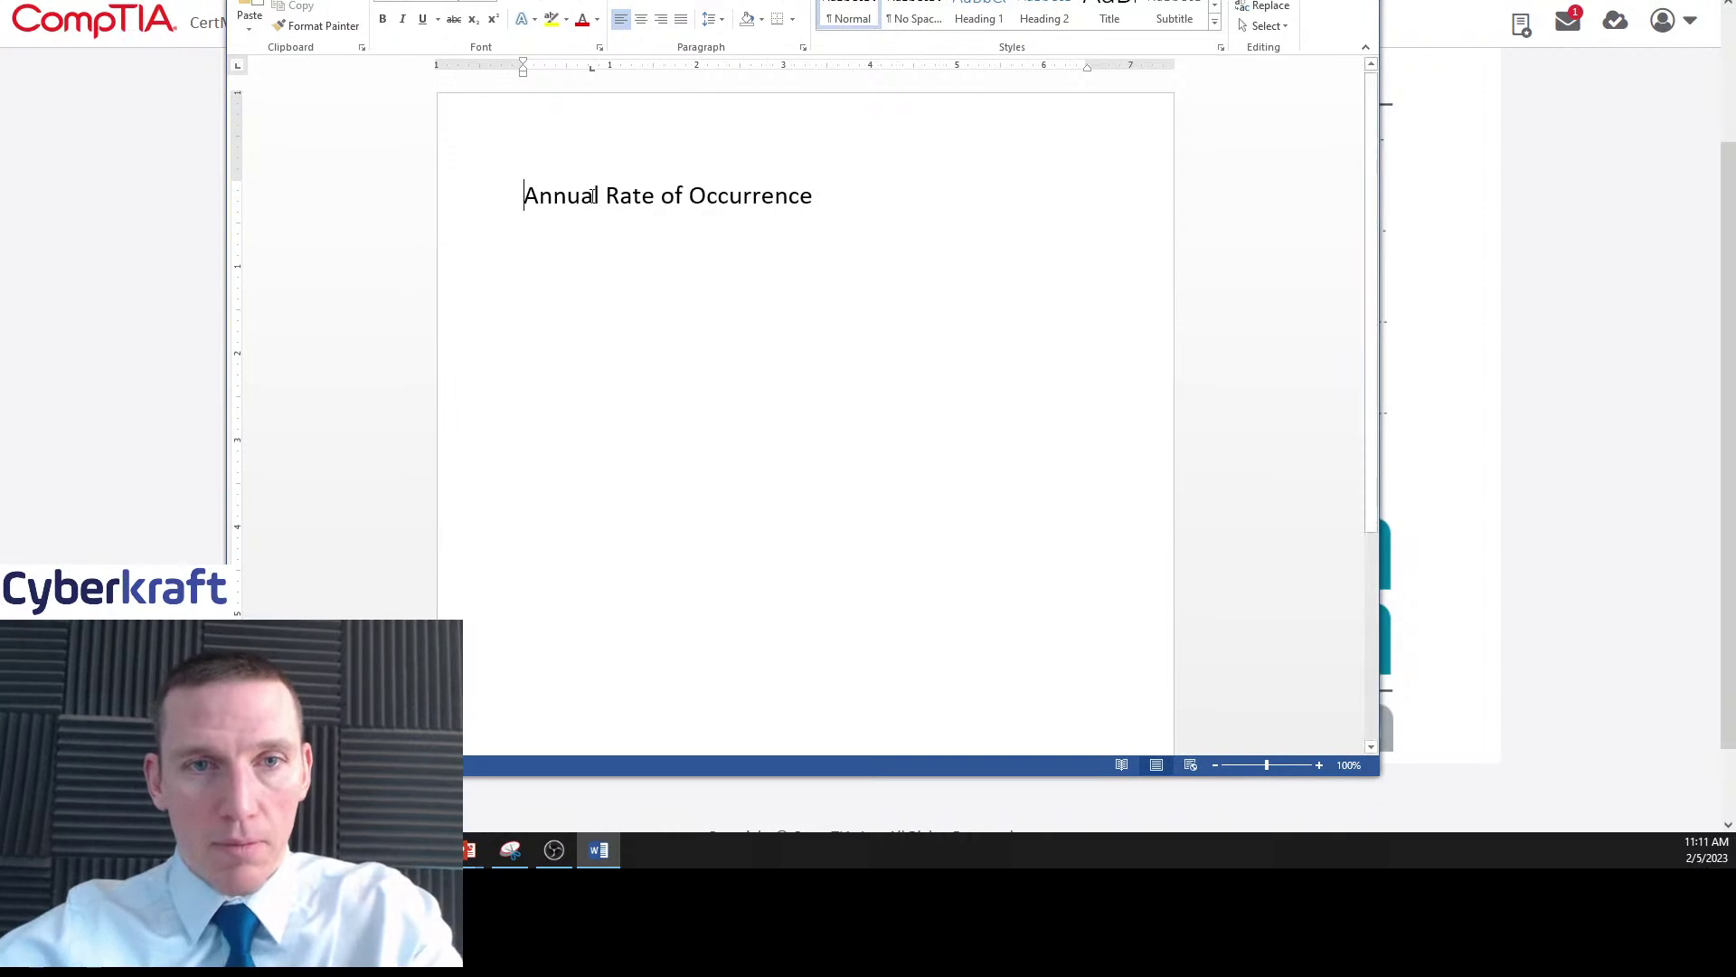
{"action": "left_click", "coordinate": [516, 199]}
{"action": "key", "text": "Return"}
{"action": "key", "text": "Return"}
{"action": "left_click", "coordinate": [539, 187]}
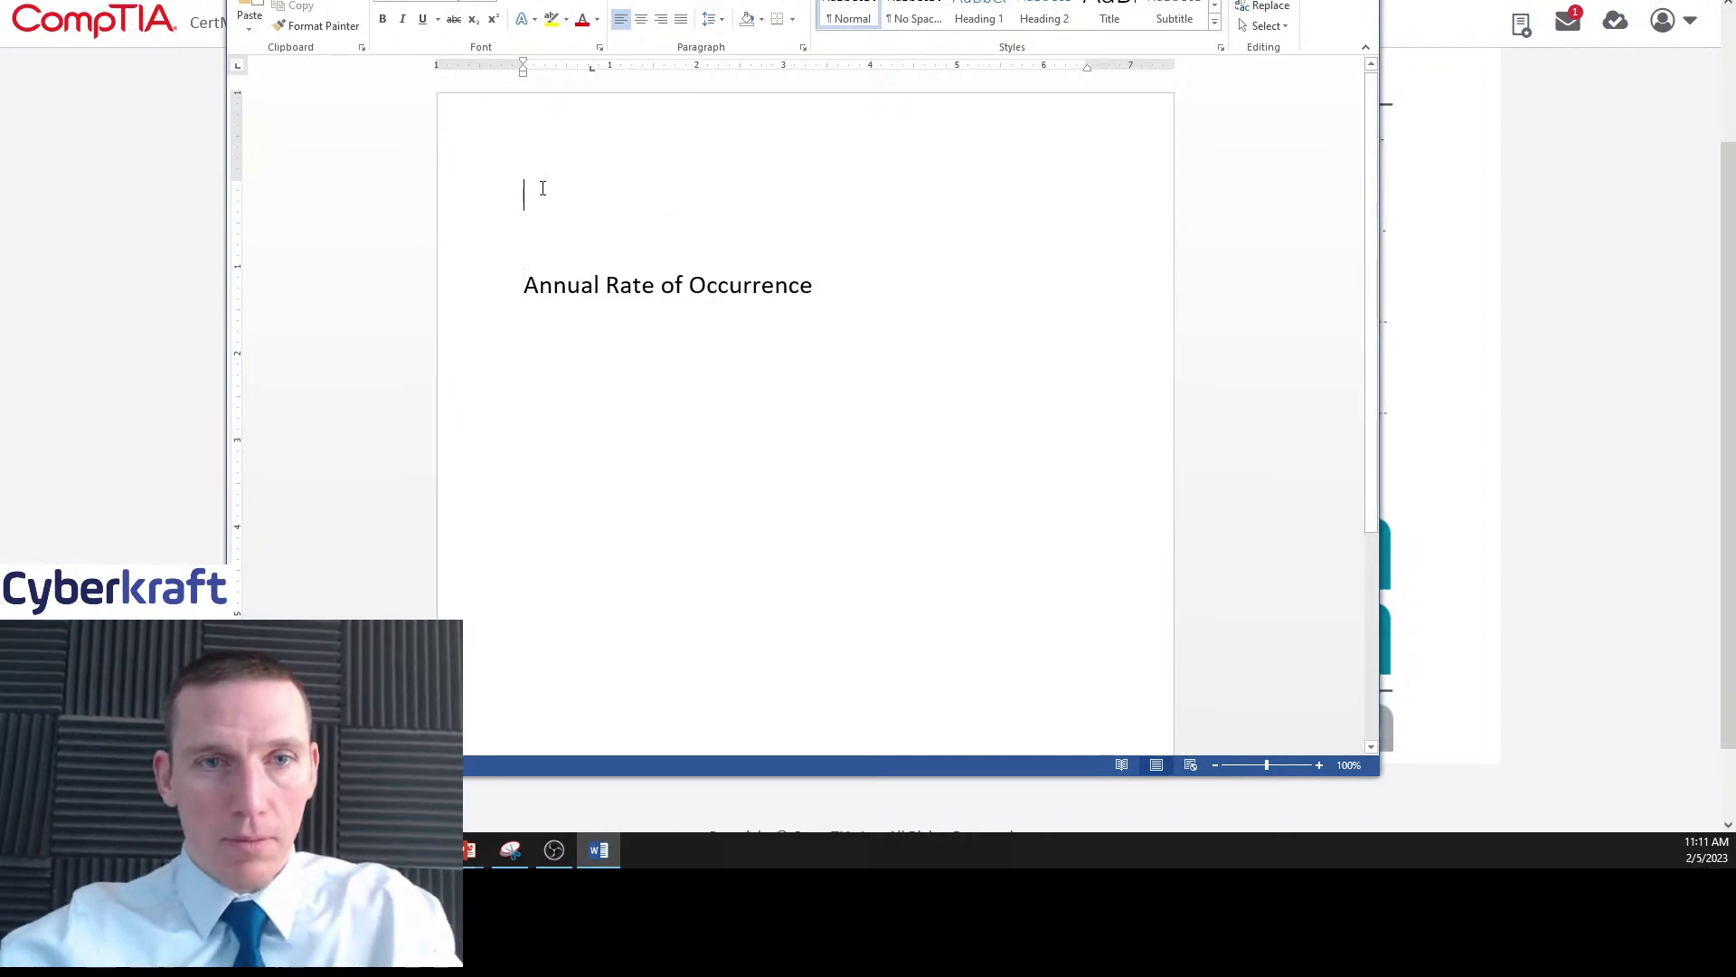
{"action": "type", "text": "Impact"}
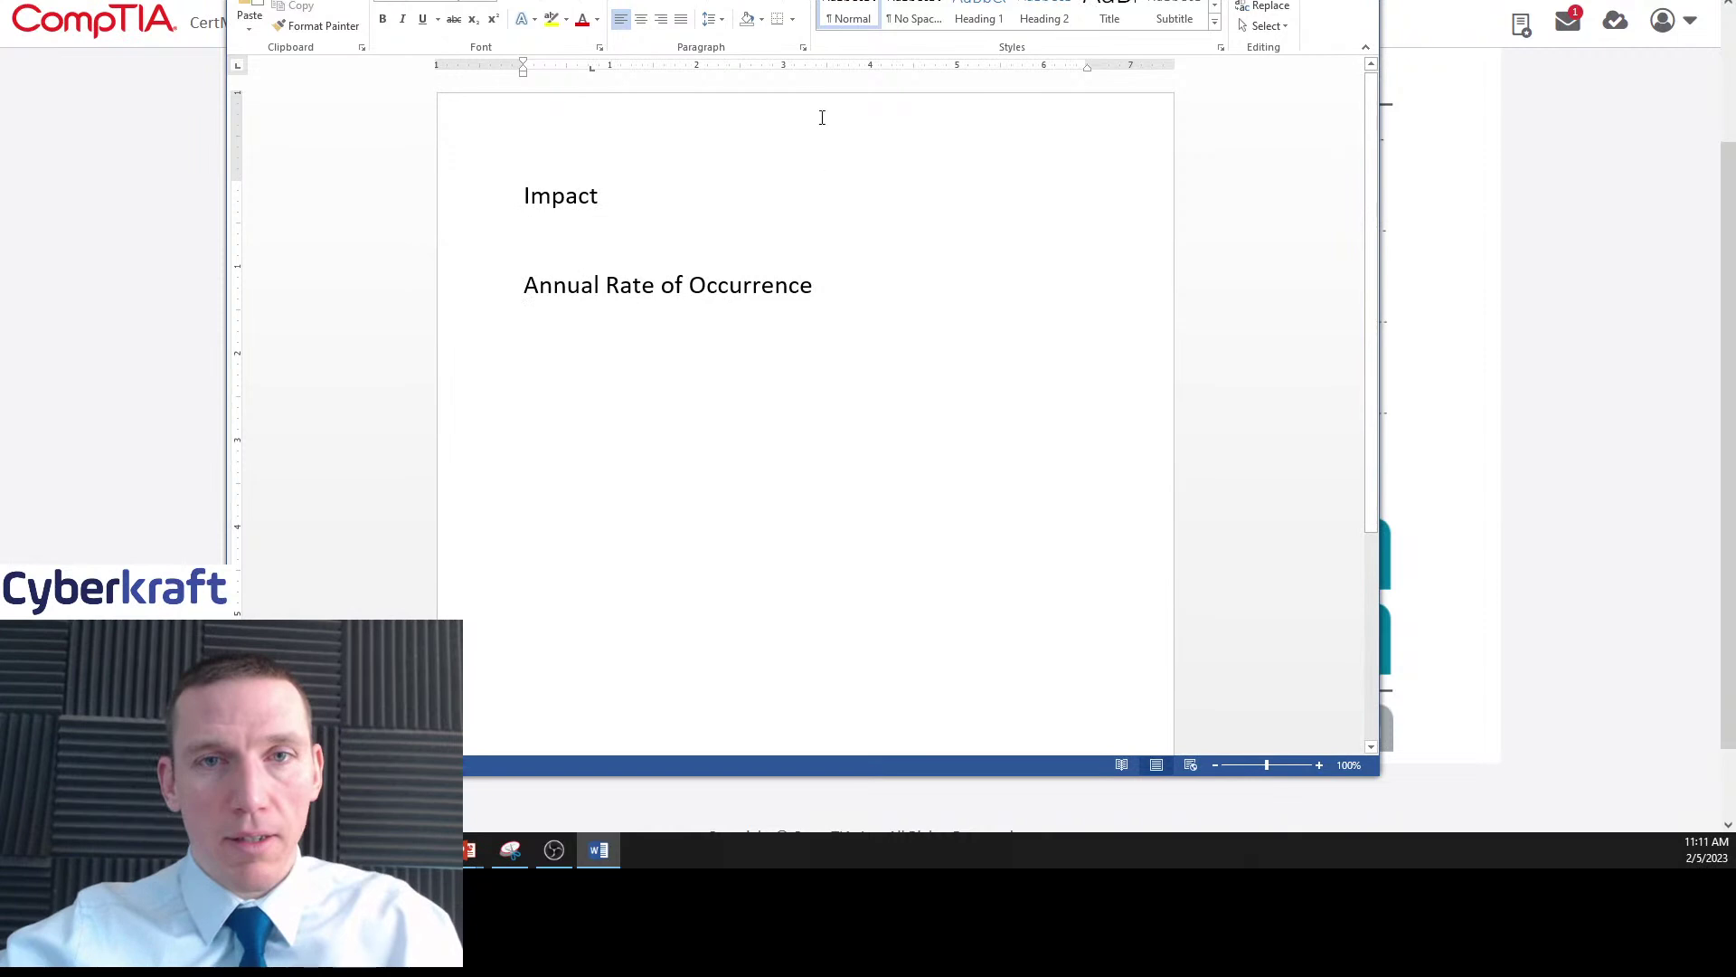
{"action": "key", "text": "Return"}
{"action": "type", "text": "Risk"}
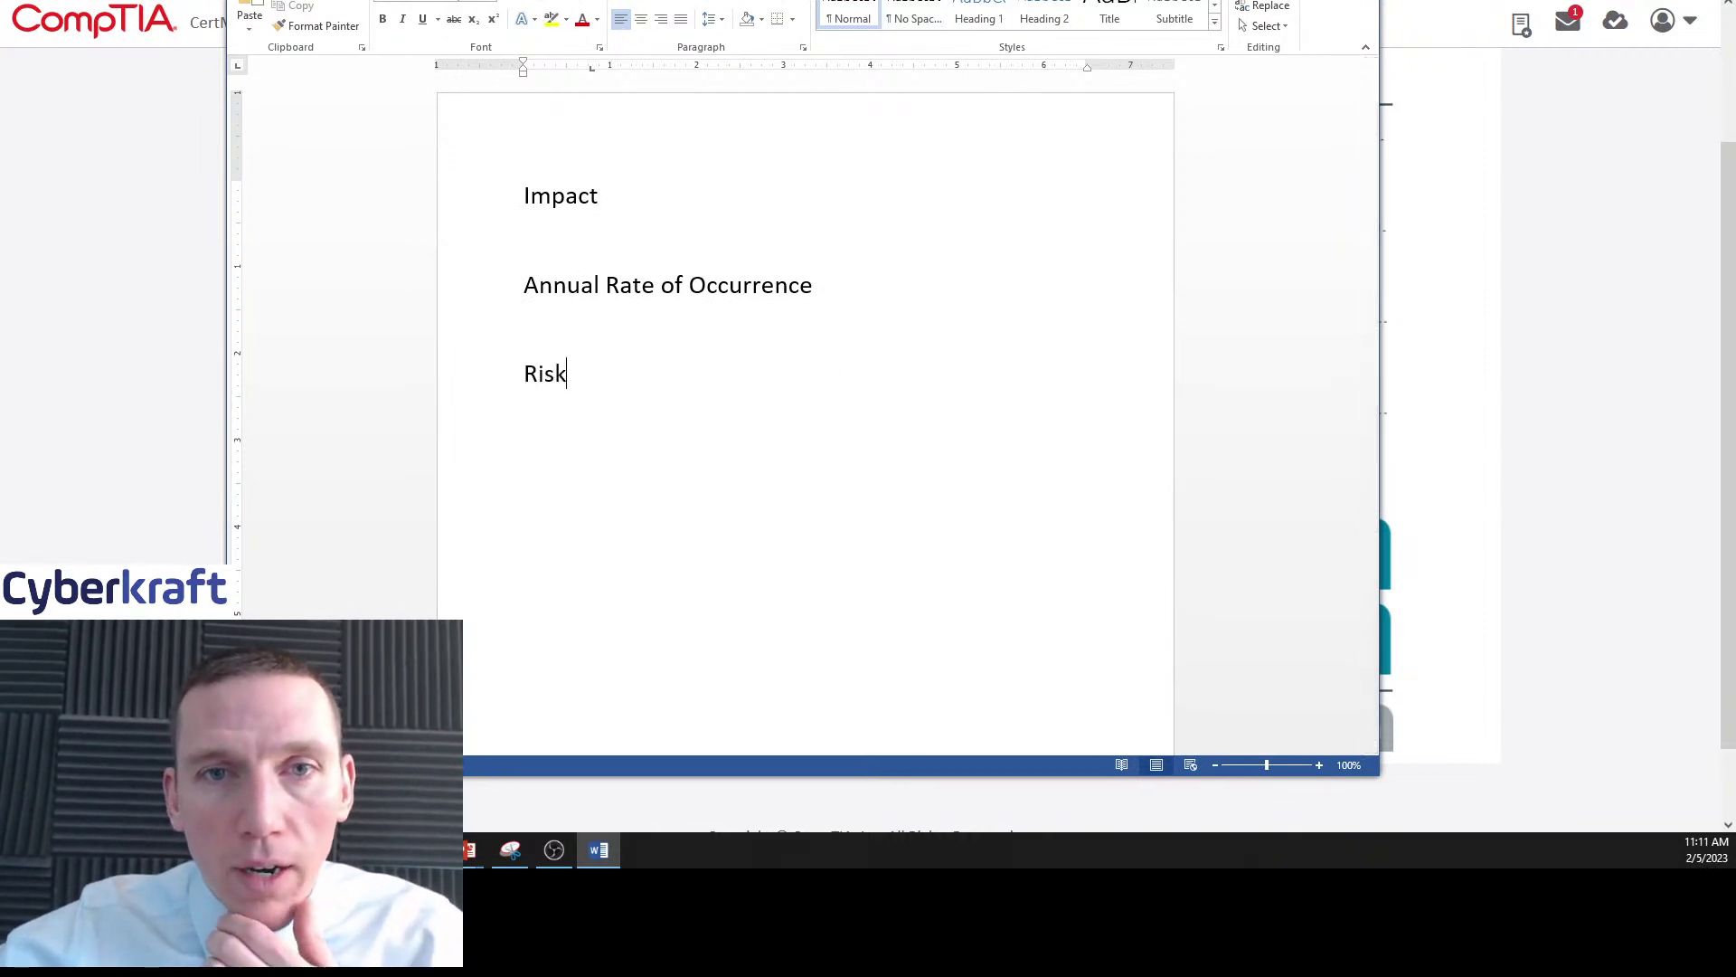
{"action": "key", "text": "super+shift+Right"}
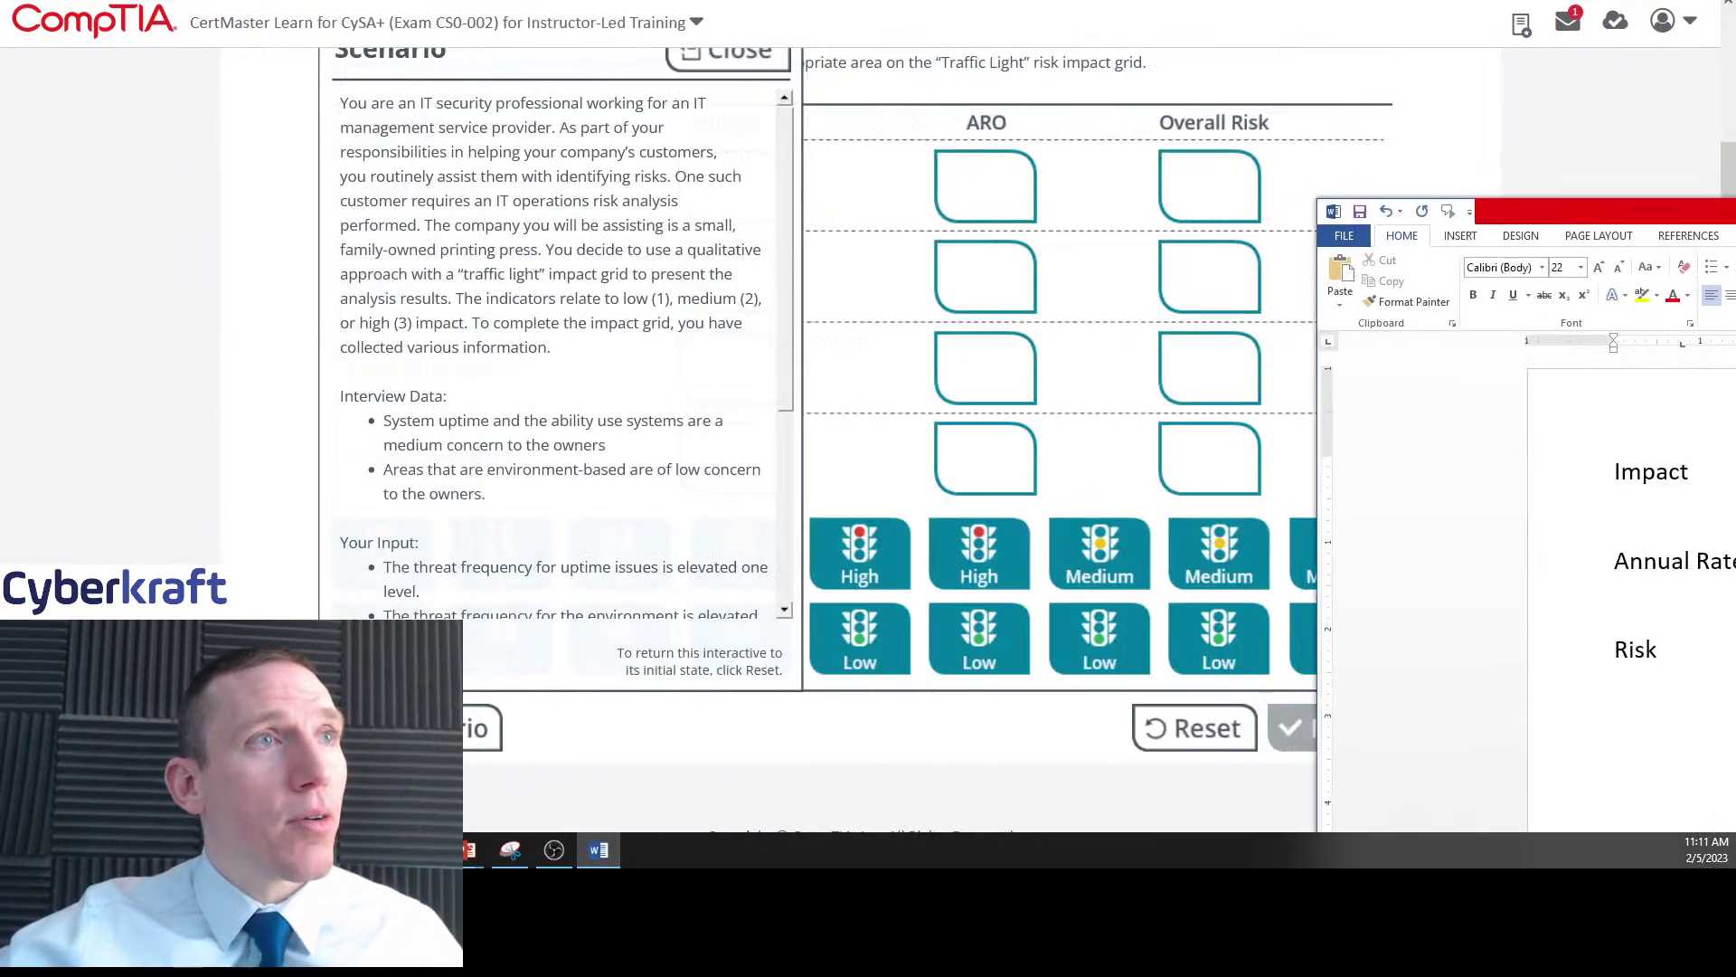
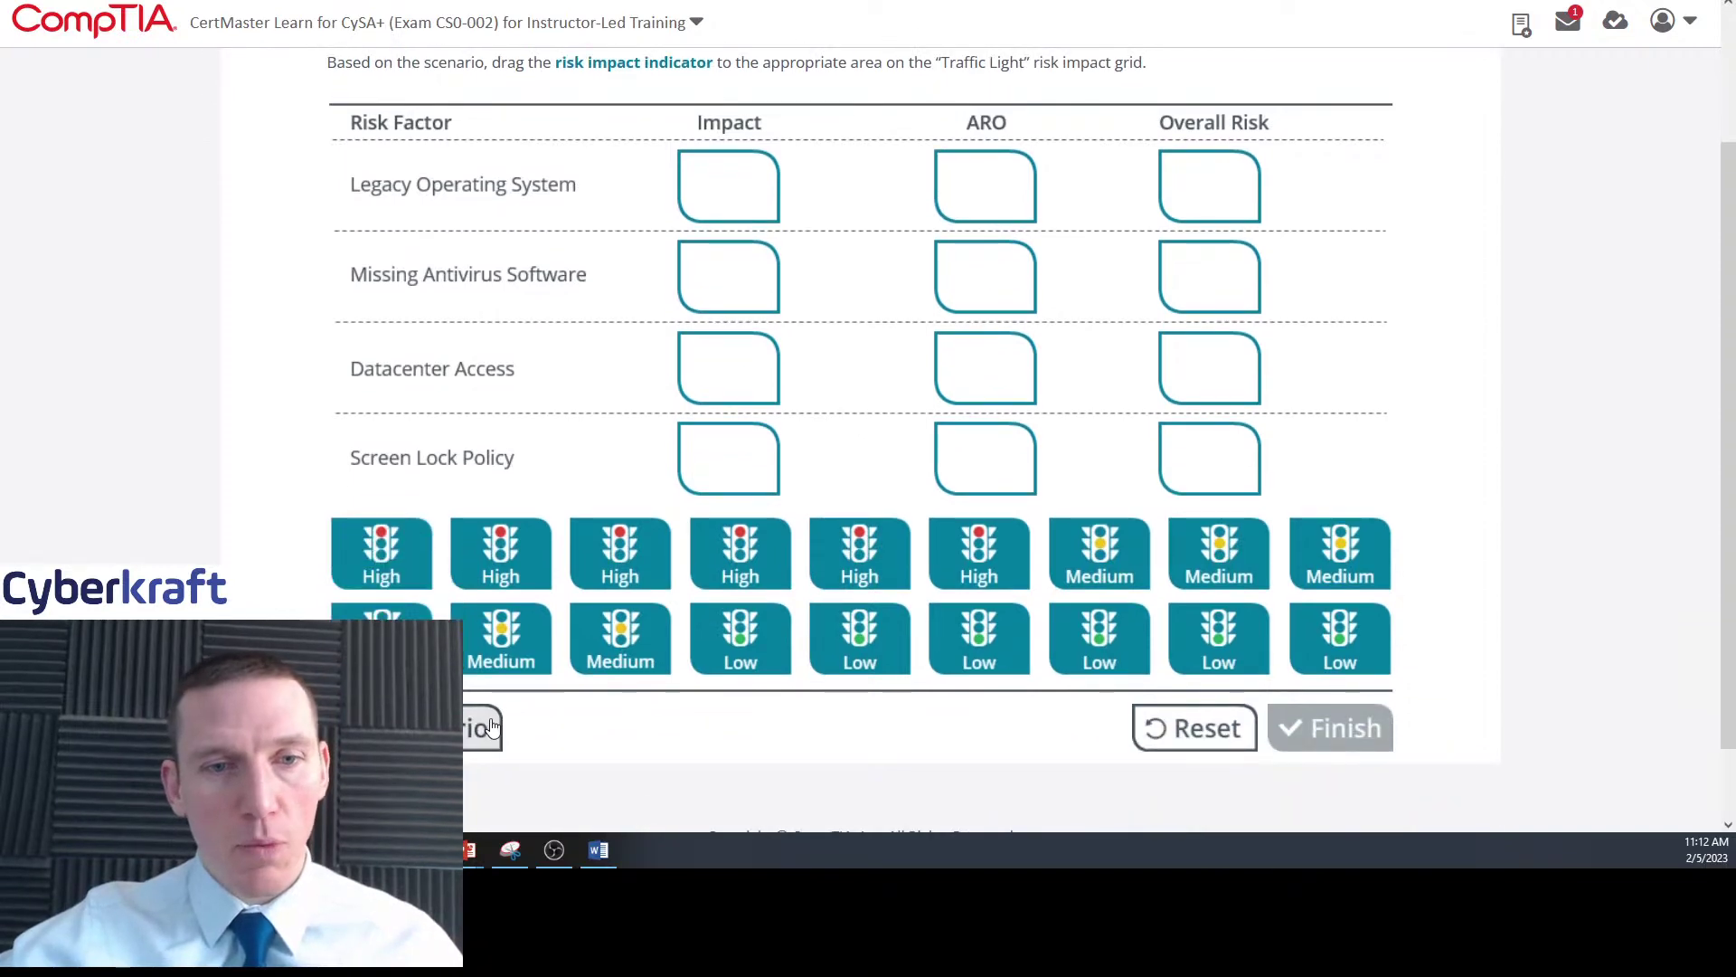
- Reopen the scenario and review the Interview Data, threat frequency levels, overall risk formula and score ranges
{"action": "left_click", "coordinate": [489, 726]}
{"action": "mouse_move", "coordinate": [783, 230]}
{"action": "left_mouse_down"}
{"action": "mouse_move", "coordinate": [784, 415]}
{"action": "mouse_move", "coordinate": [779, 233]}
{"action": "left_mouse_up"}
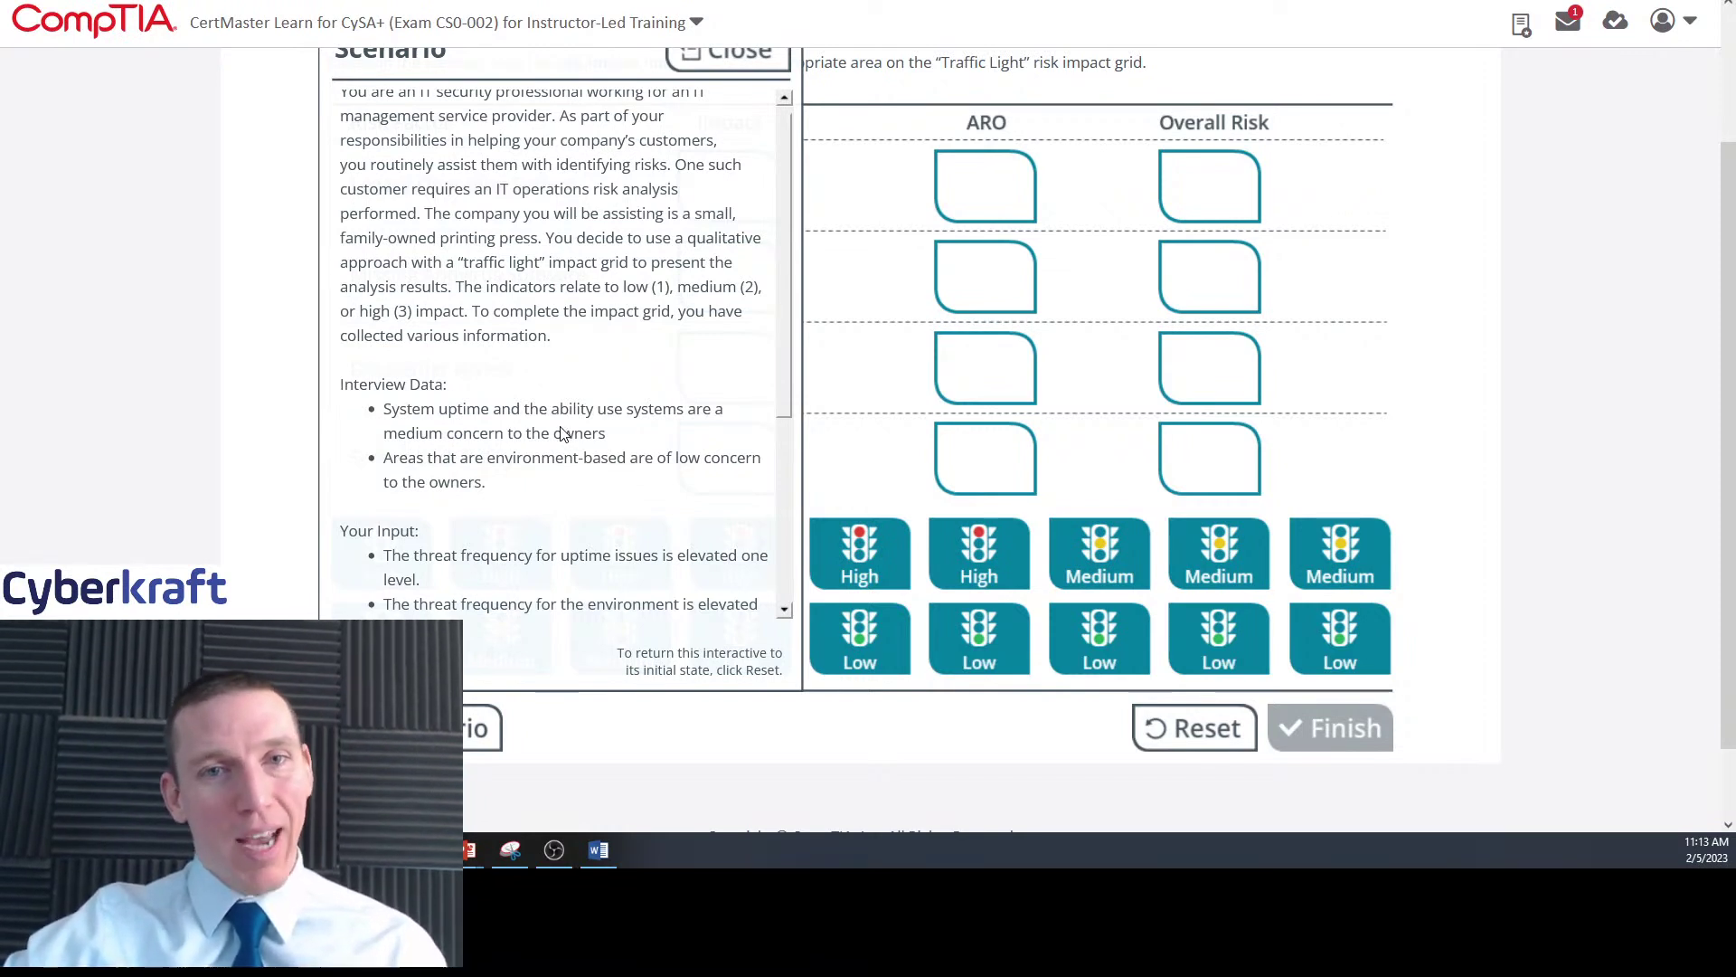
{"action": "left_click_drag", "start_coordinate": [780, 248], "coordinate": [776, 421]}
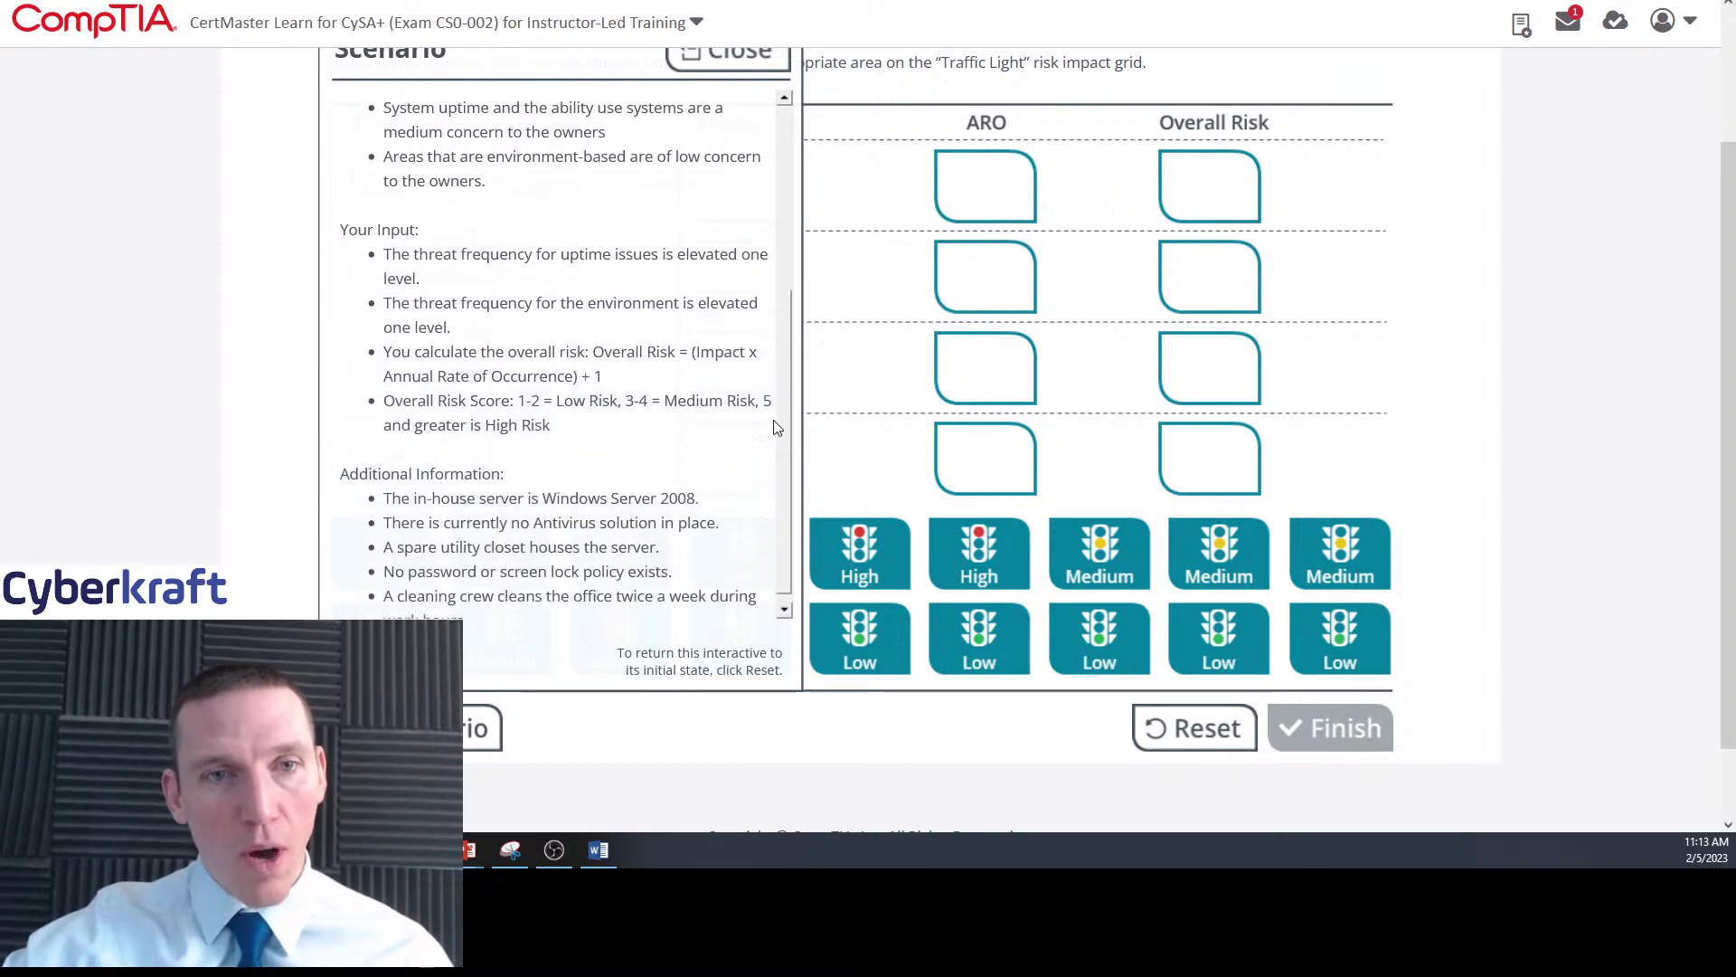
{"action": "scroll", "coordinate": [776, 425], "scroll_direction": "up", "scroll_amount": 1}
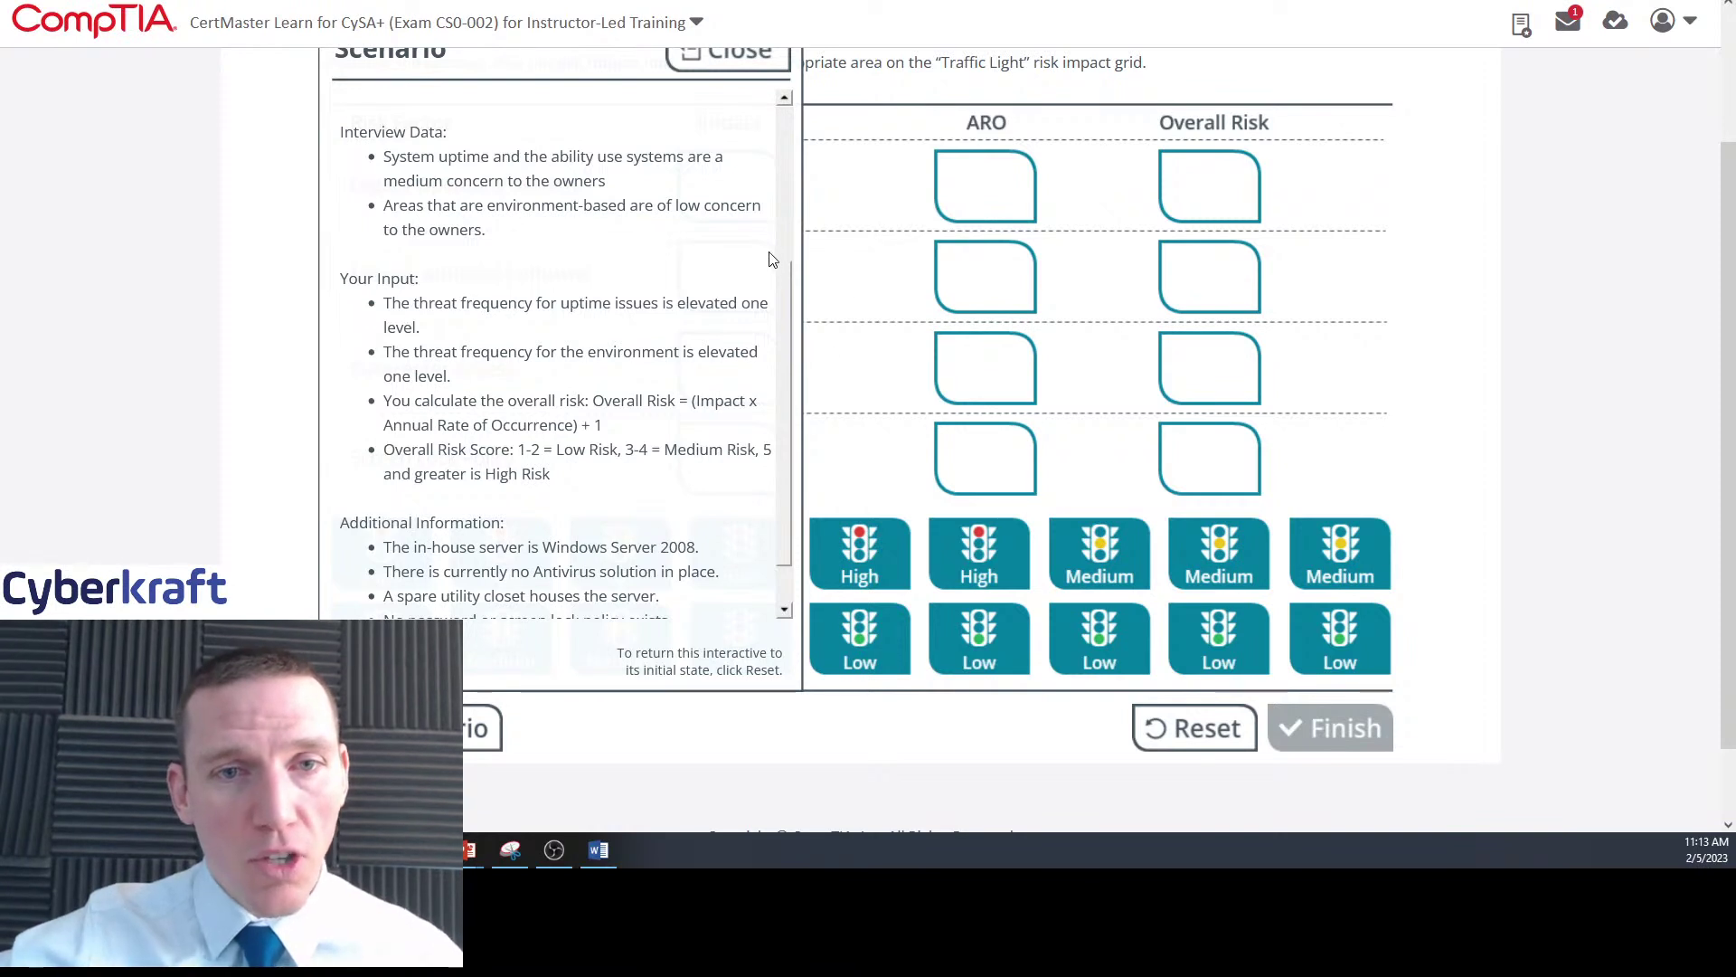
{"action": "left_click_drag", "start_coordinate": [790, 316], "coordinate": [783, 265]}
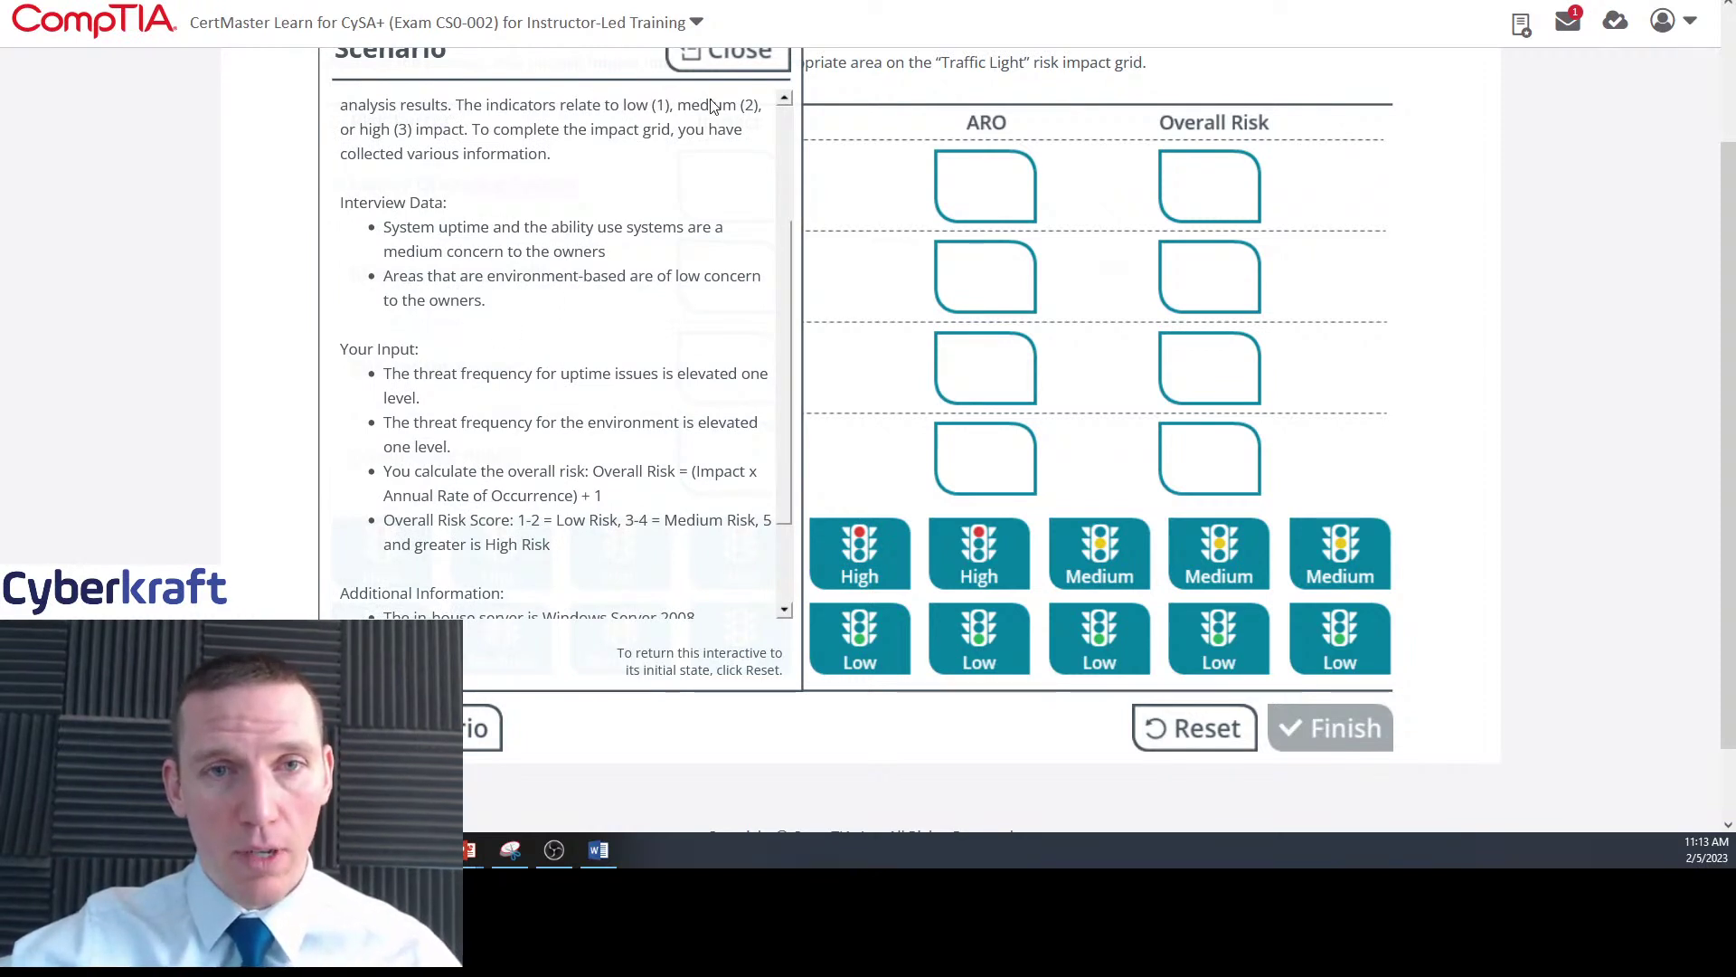
- Close the scenario and rate Impact as Medium for Legacy Operating System and Missing Antivirus Software, and Low for Datacenter Access and Screen Lock Policy
{"action": "left_click", "coordinate": [728, 54]}
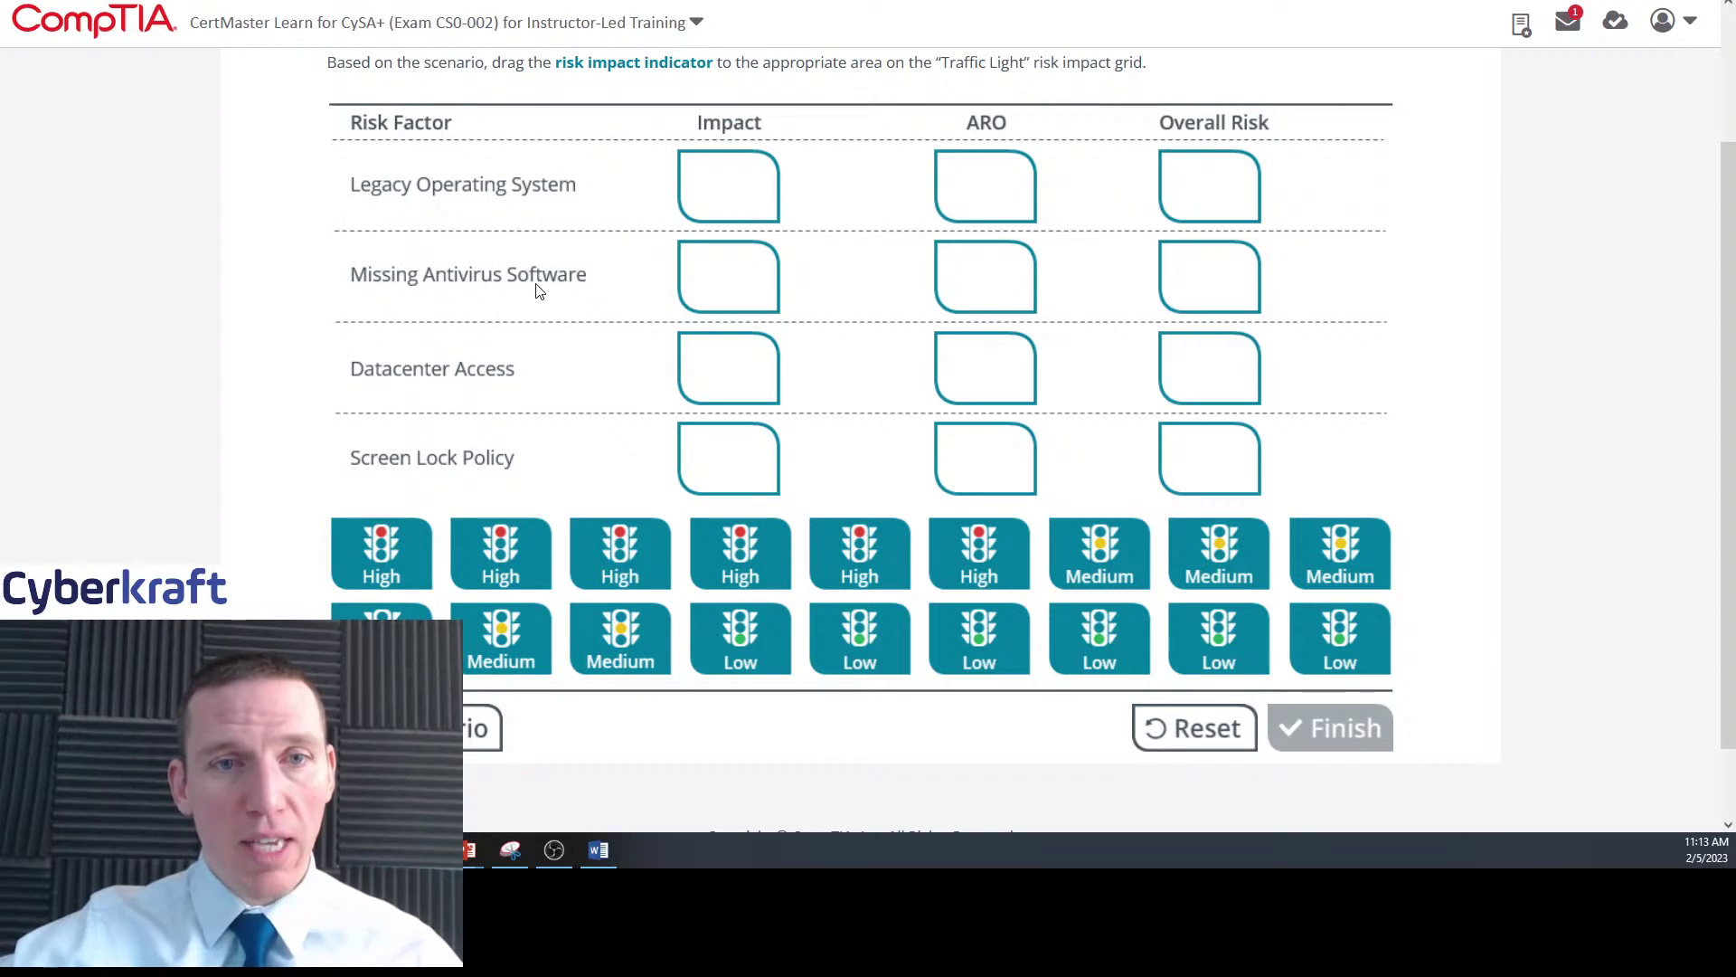
{"action": "left_click_drag", "start_coordinate": [633, 632], "coordinate": [737, 201]}
{"action": "left_click_drag", "start_coordinate": [518, 636], "coordinate": [742, 280]}
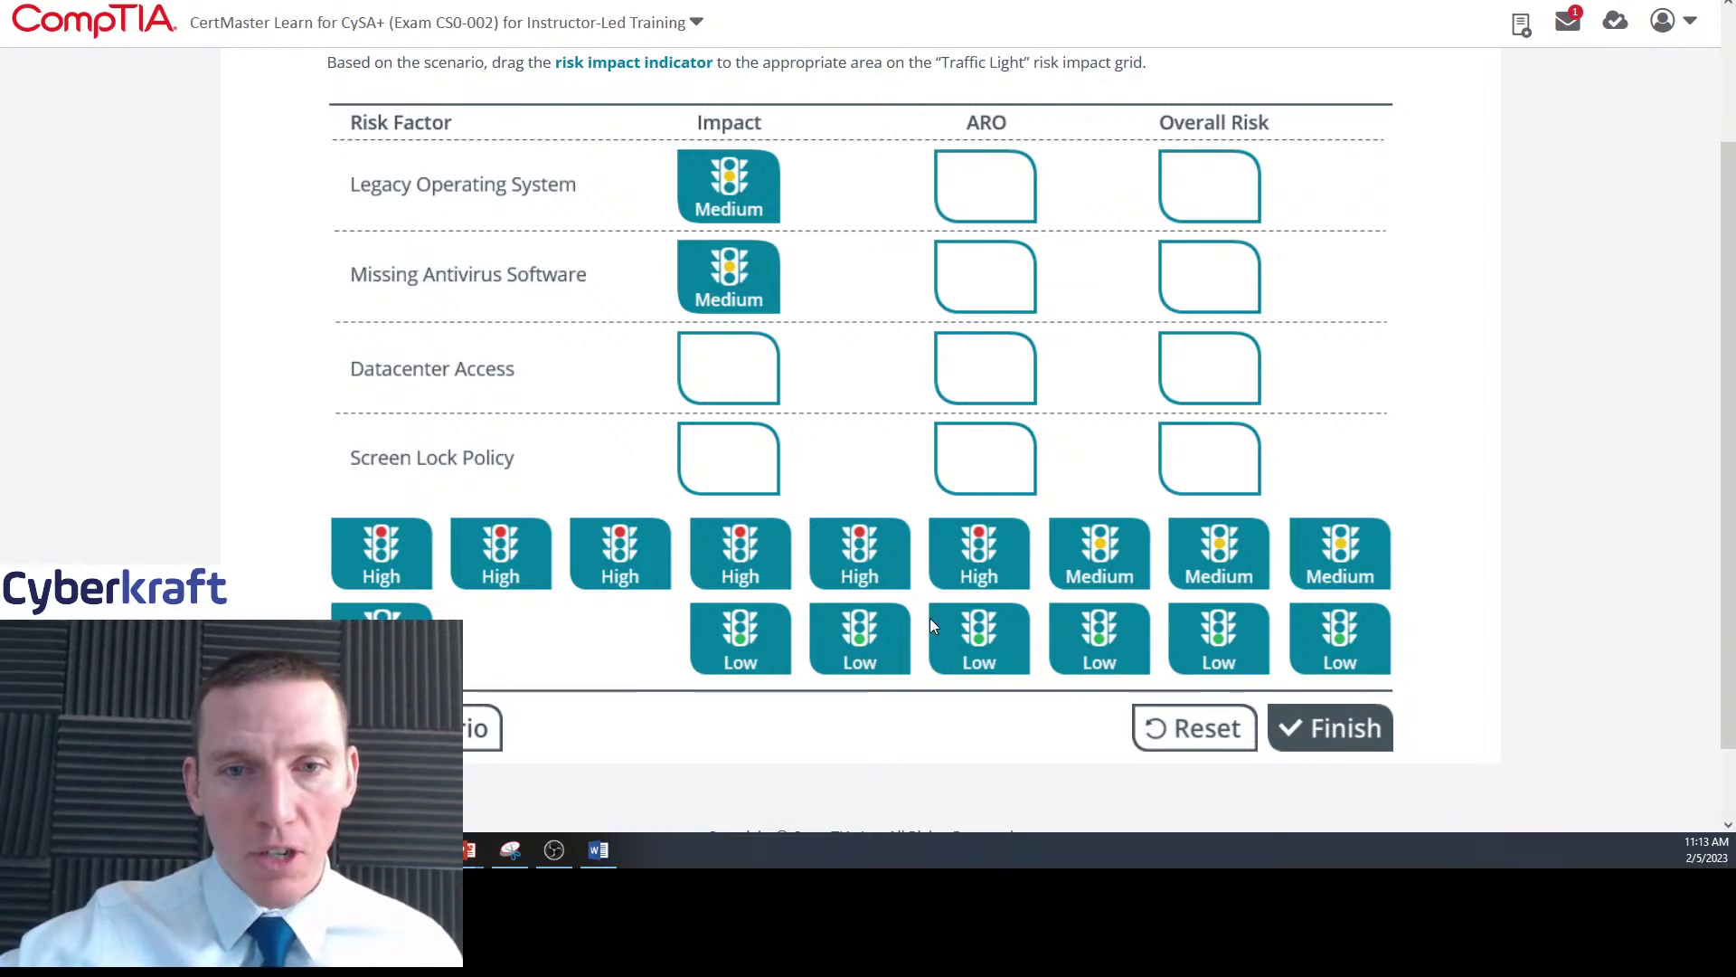
{"action": "left_click_drag", "start_coordinate": [964, 646], "coordinate": [713, 378]}
{"action": "left_click_drag", "start_coordinate": [772, 545], "coordinate": [728, 474]}
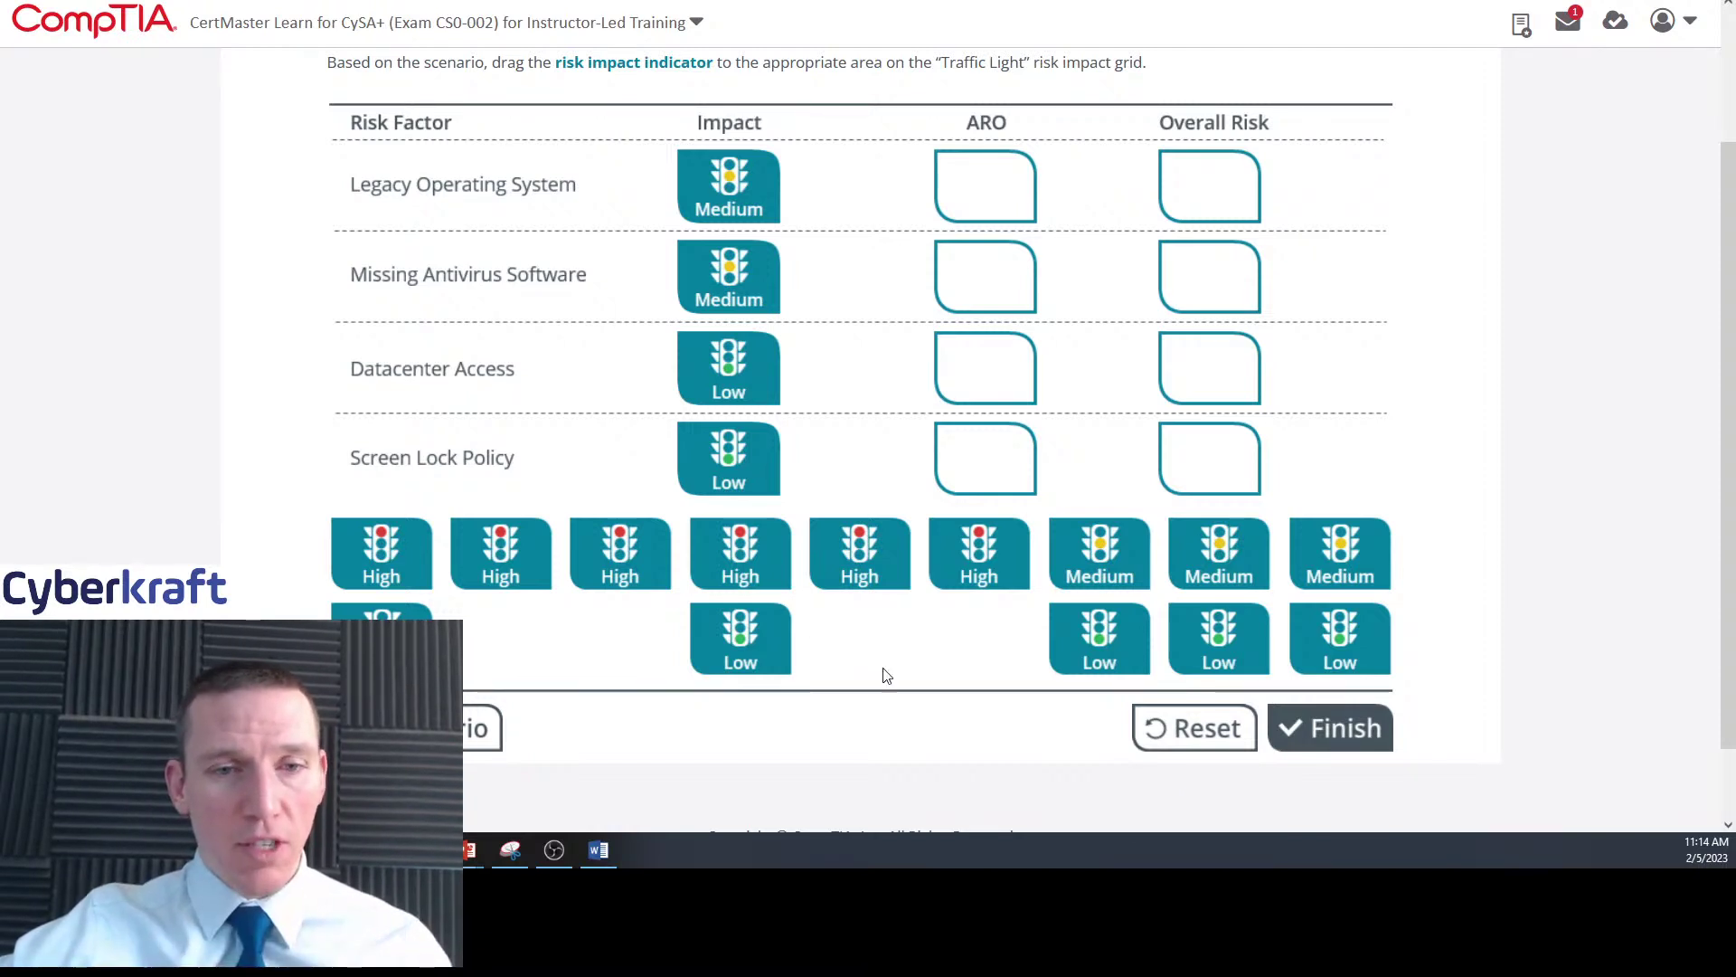
- Check the Impact ratings against the scenario's Interview Data, then reopen the scenario to review the threat frequency information
{"action": "left_click", "coordinate": [478, 728]}
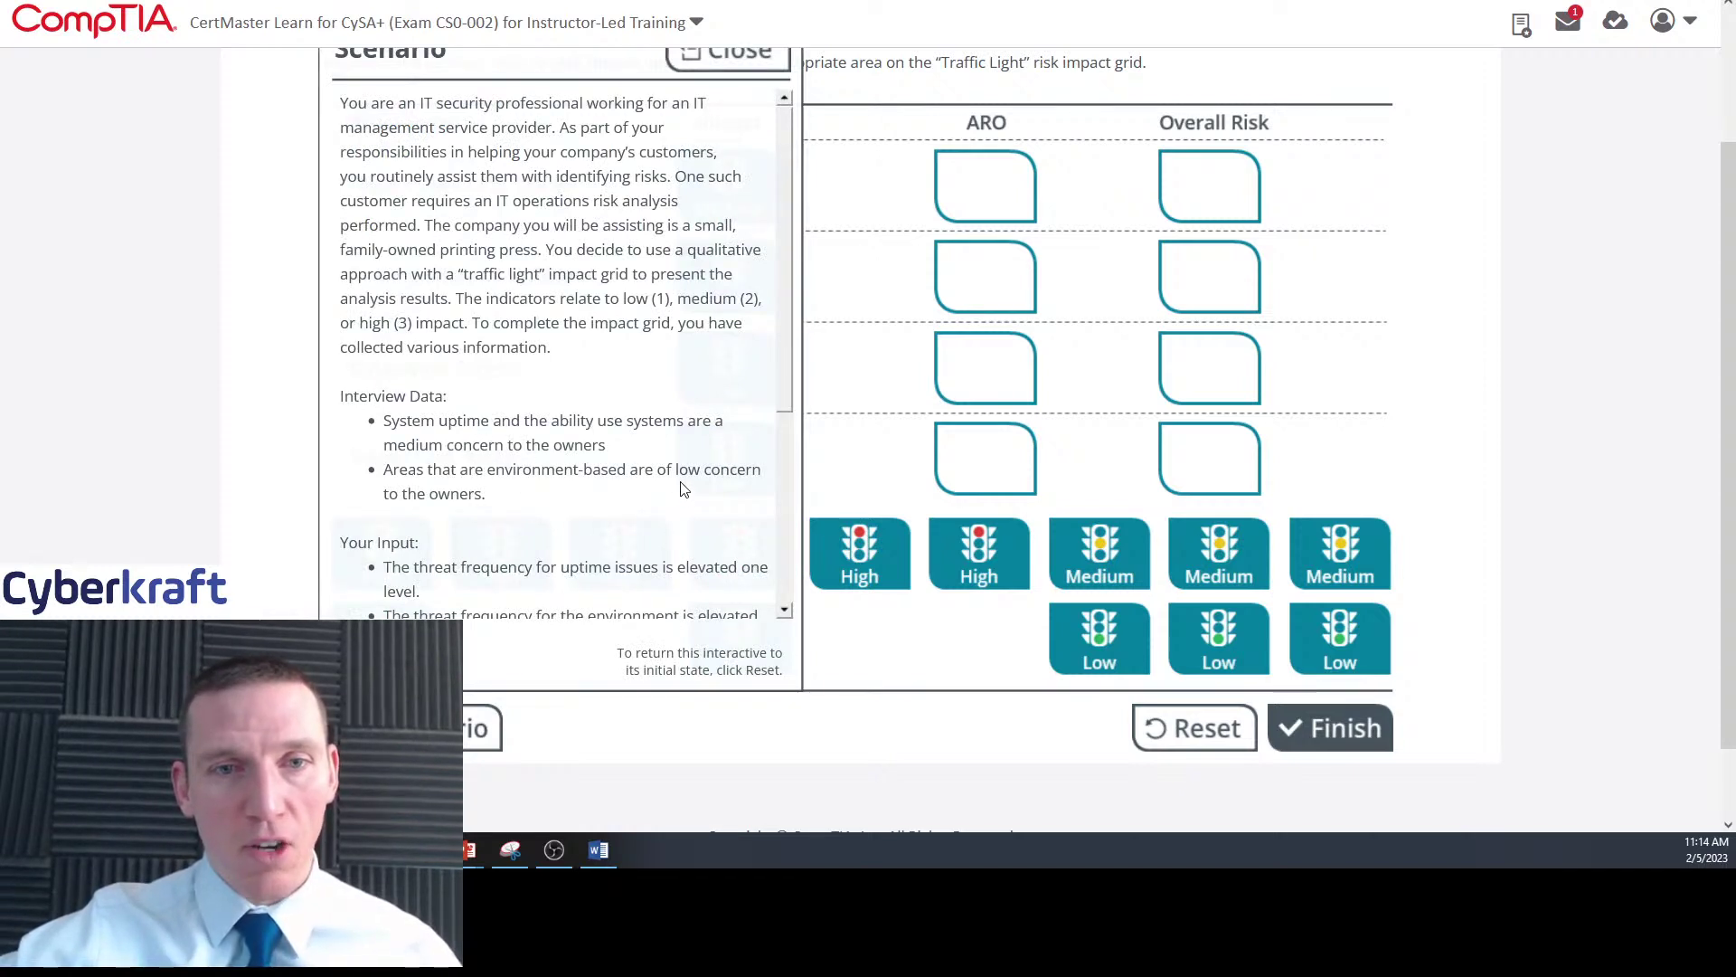
{"action": "left_click", "coordinate": [744, 55]}
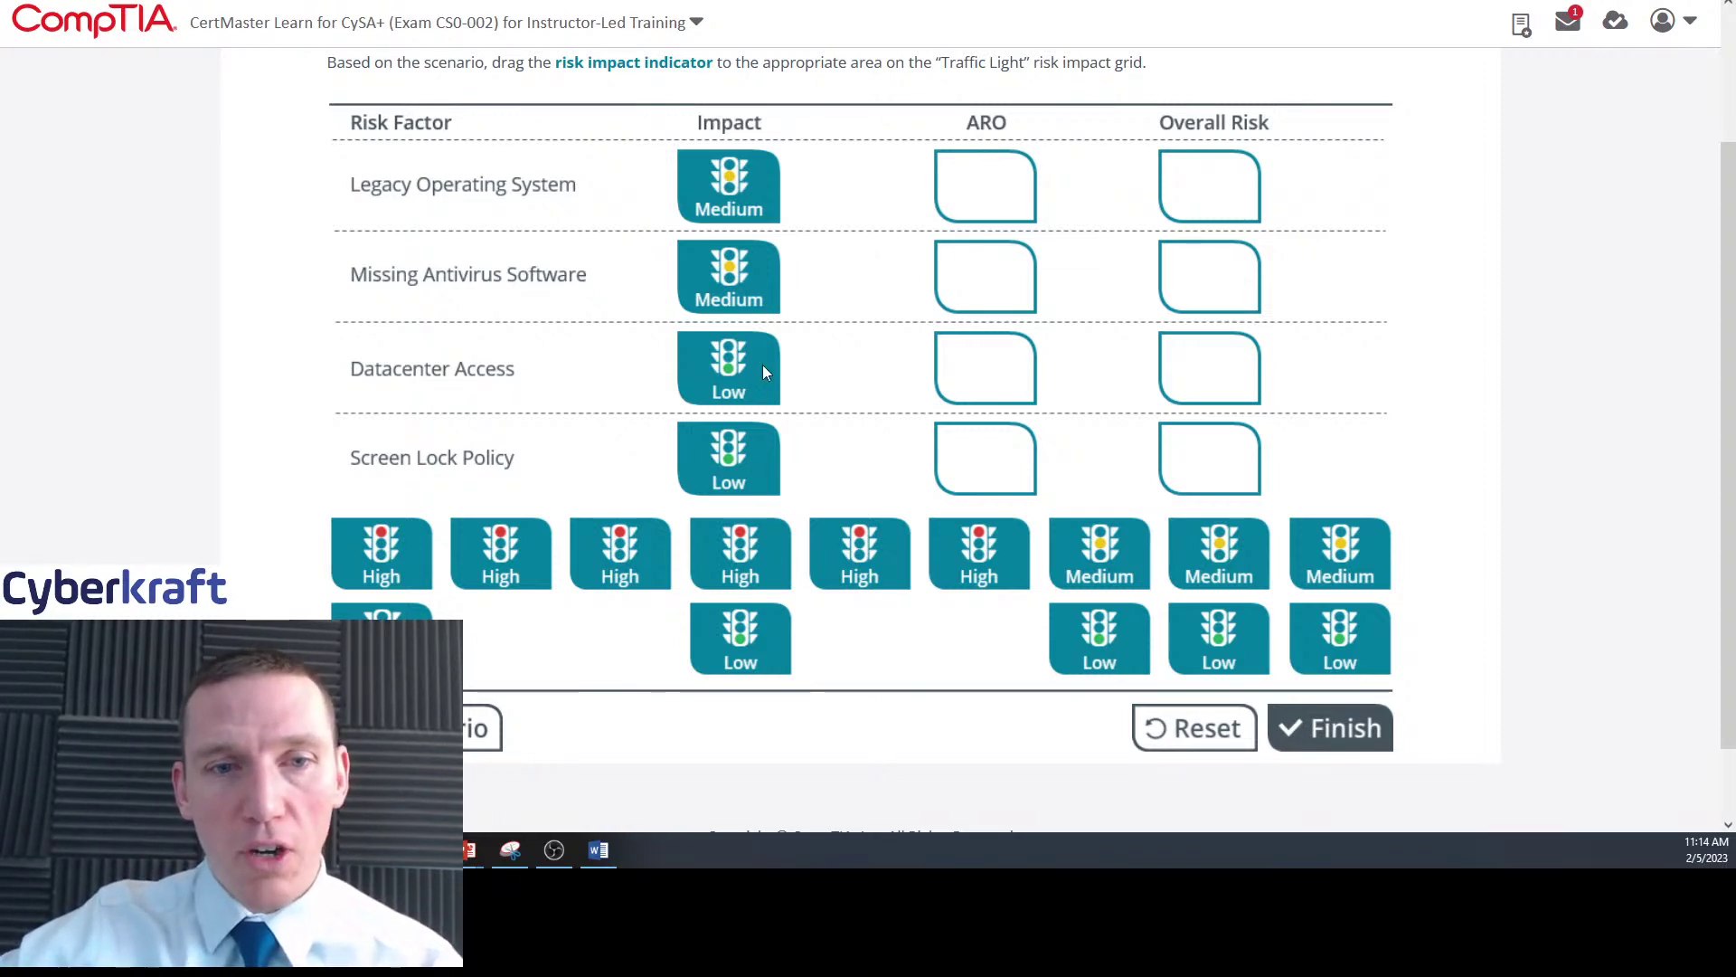
{"action": "left_click", "coordinate": [484, 728]}
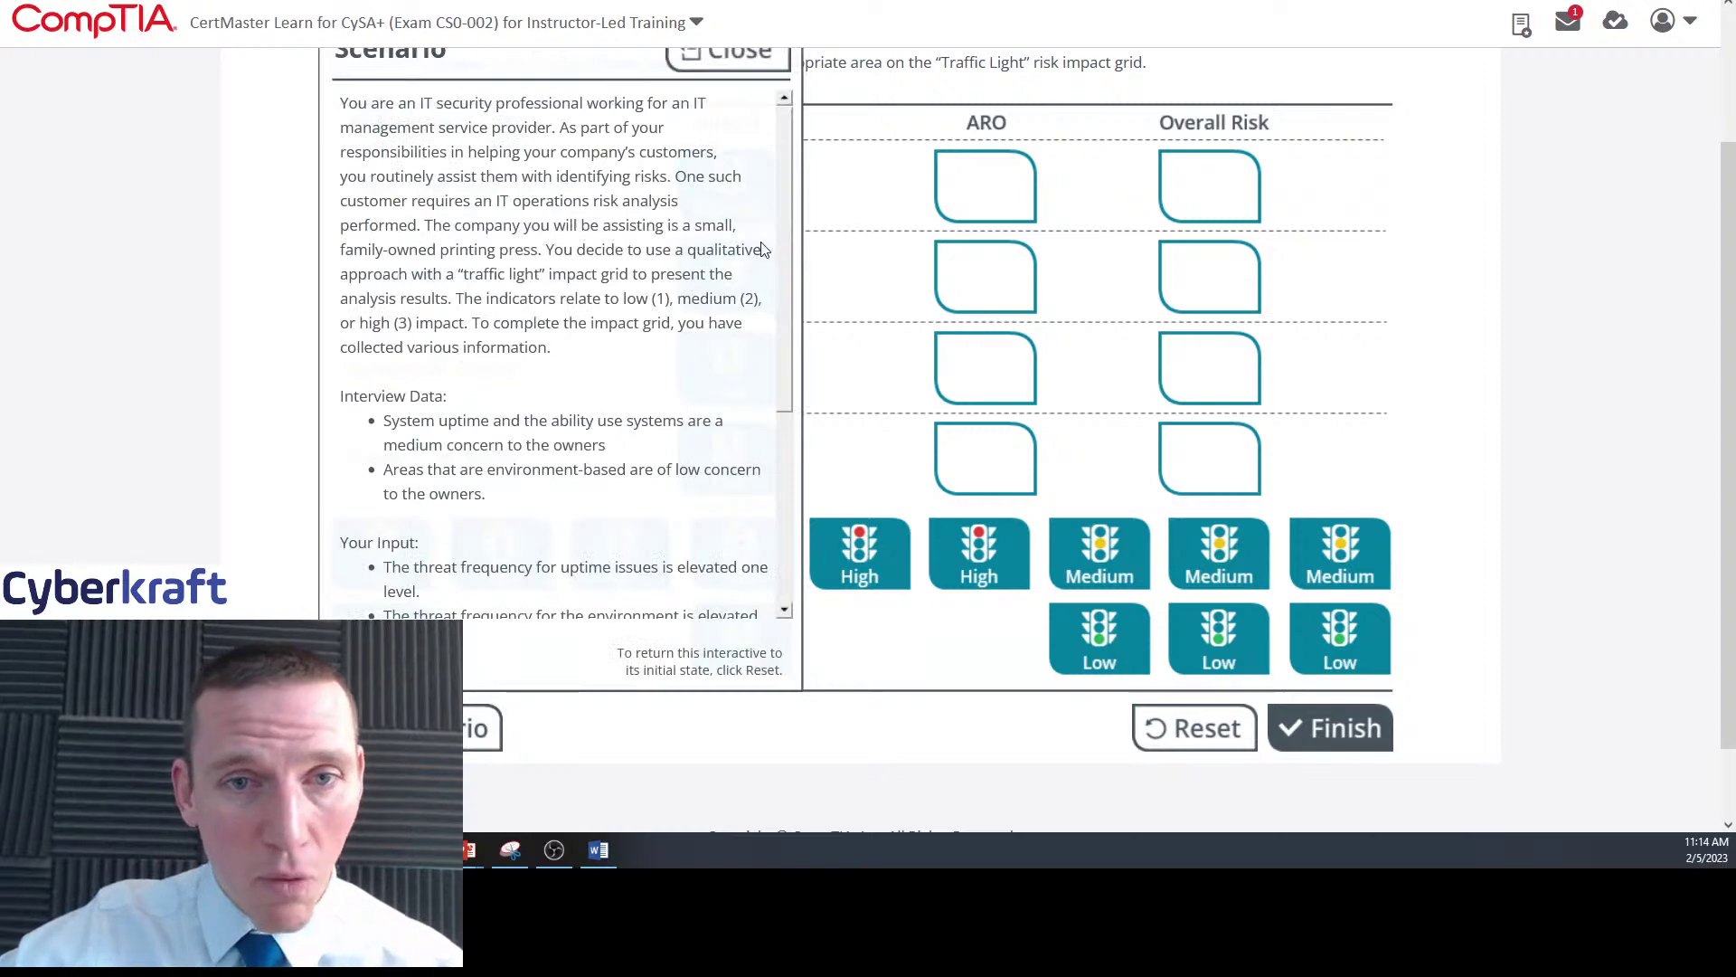